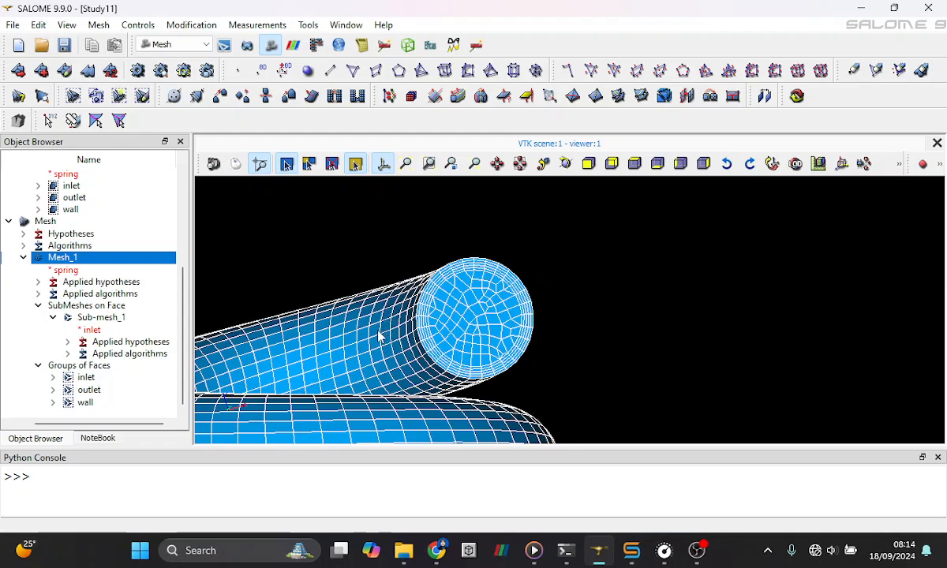
- Examine the meshed end face and upper coils of Mesh_1 together with the geometry and mesh objects in the study tree
scroll(378, 337, down, 1)
scroll(377, 336, up, 2)
scroll(377, 337, down, 2)
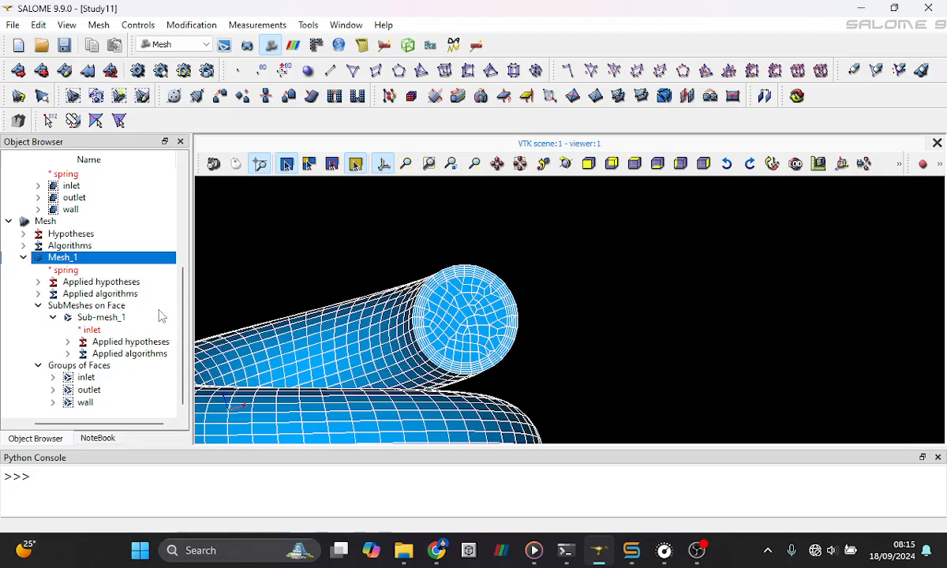
scroll(174, 323, up, 5)
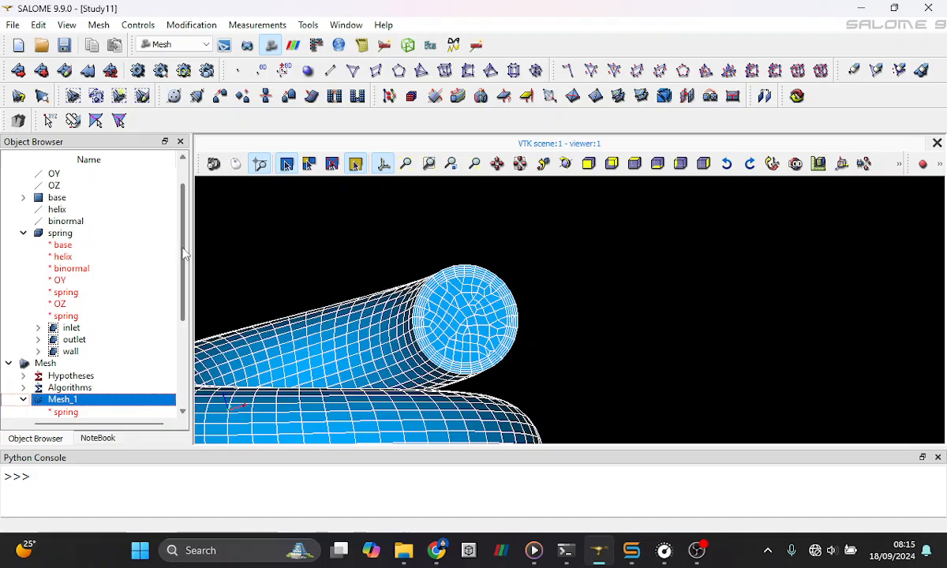
drag(184, 252, 187, 221)
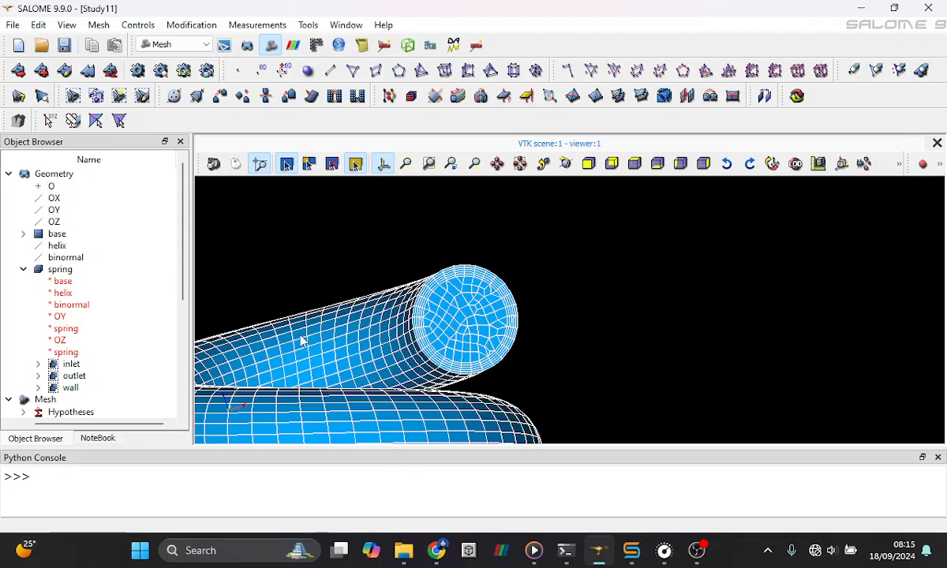
scroll(395, 316, down, 1)
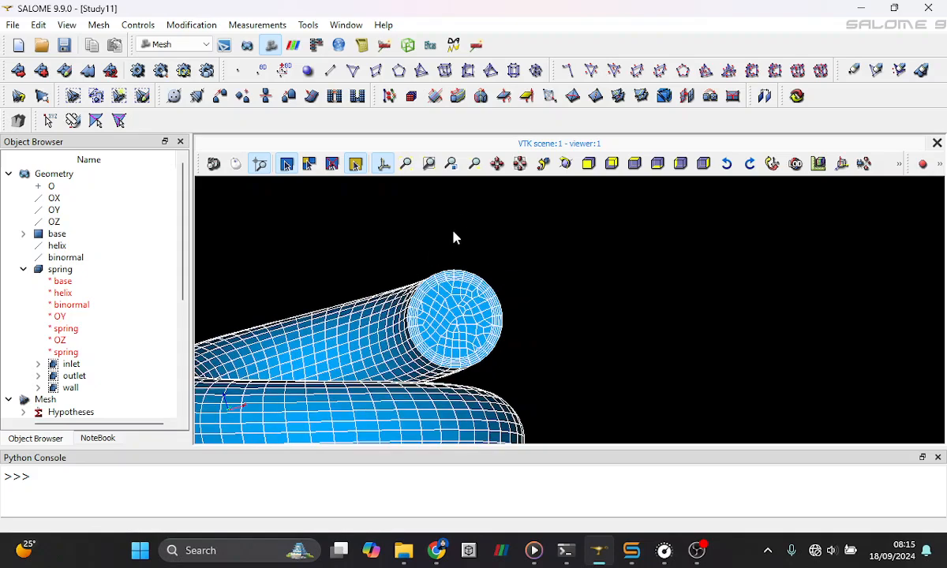
click(491, 171)
drag(386, 278, 616, 214)
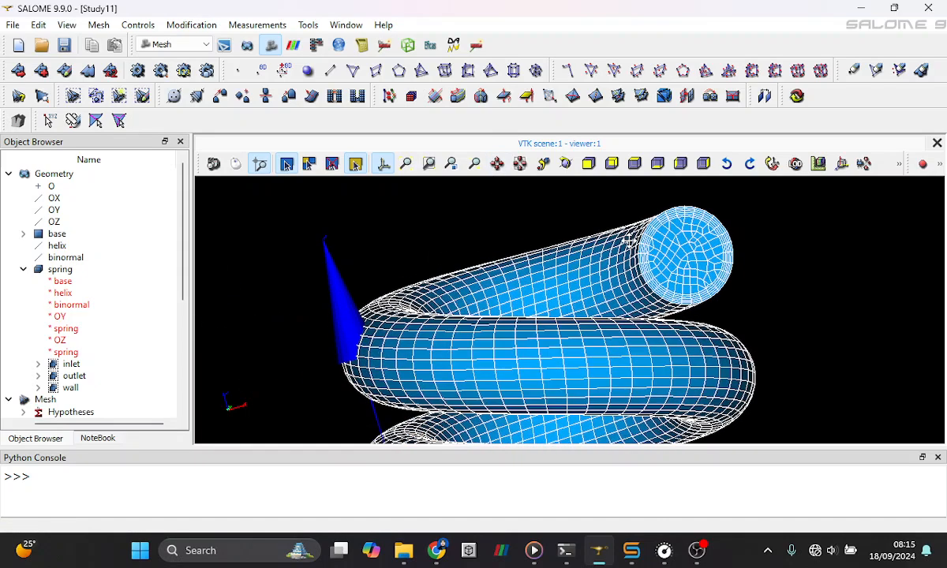
click(9, 22)
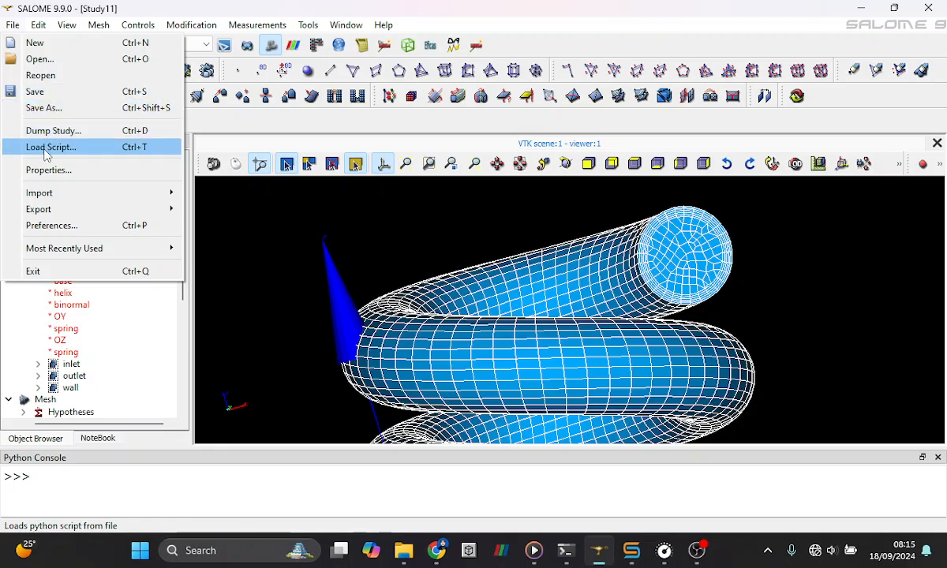
click(303, 234)
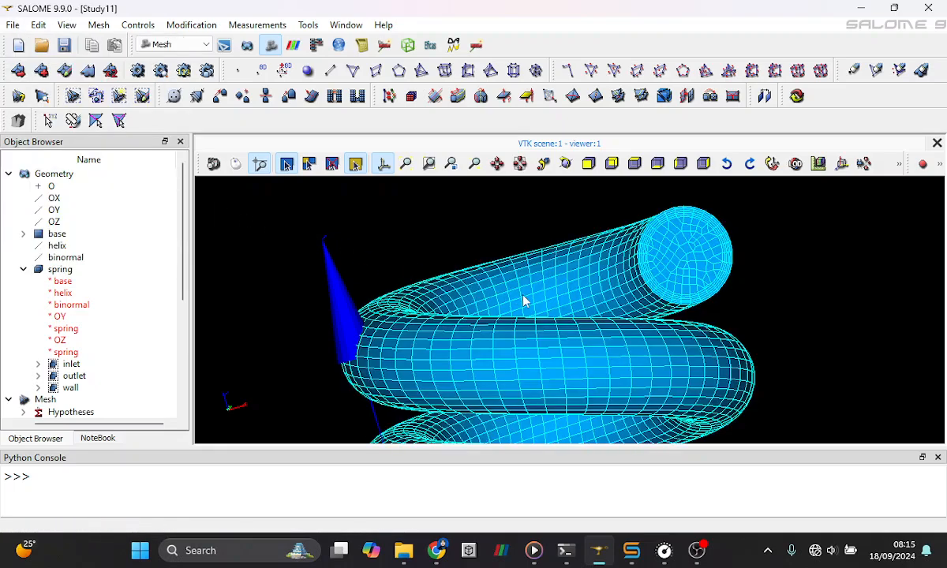
- Switch to the Geometry module and display the spring solid upright with its upper end face in view
click(201, 45)
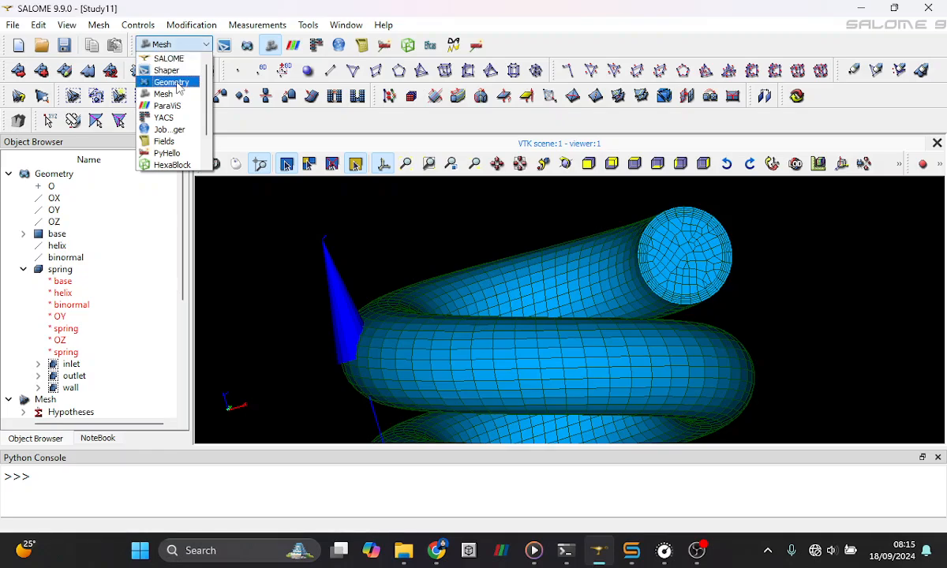
click(169, 81)
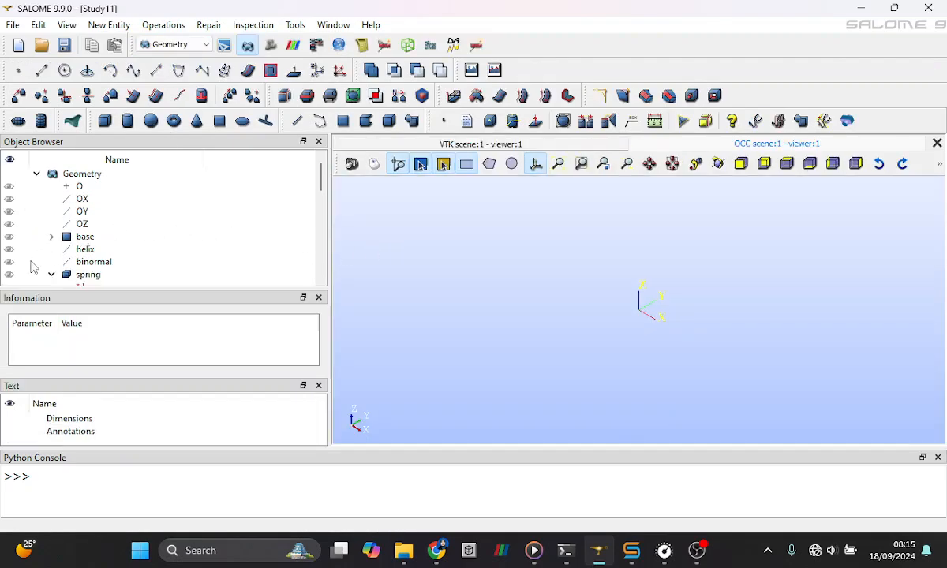
scroll(20, 237, down, 3)
scroll(20, 241, up, 3)
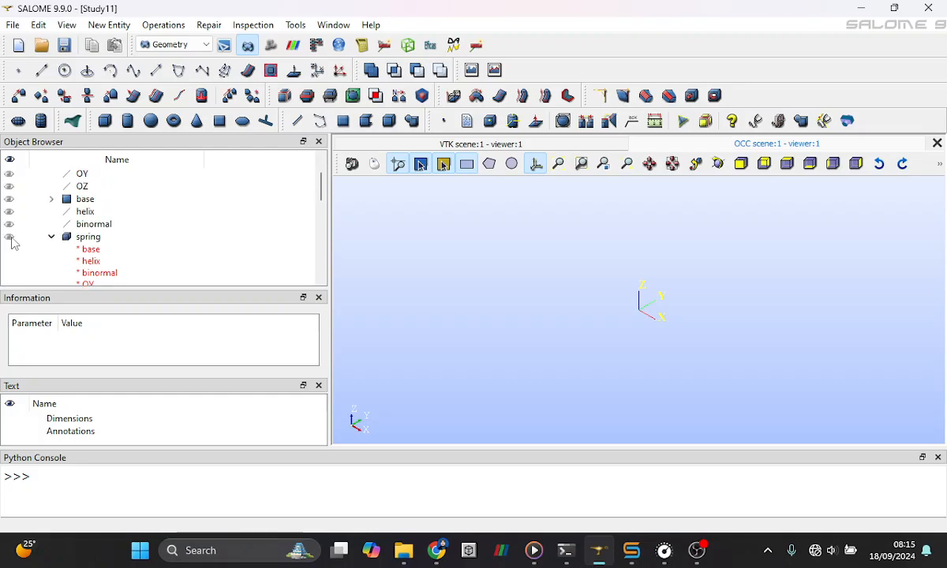
click(9, 237)
scroll(713, 253, up, 2)
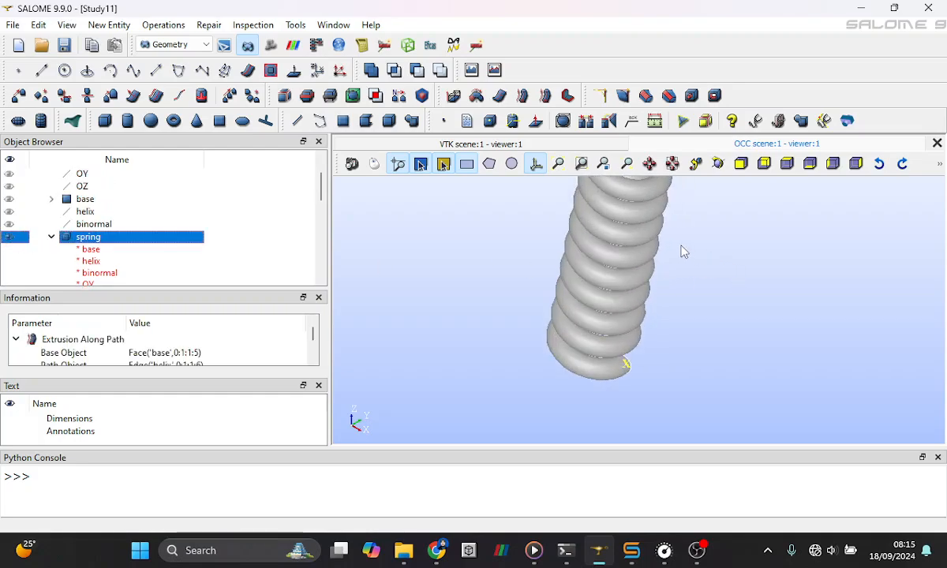
click(649, 164)
drag(648, 222, 721, 285)
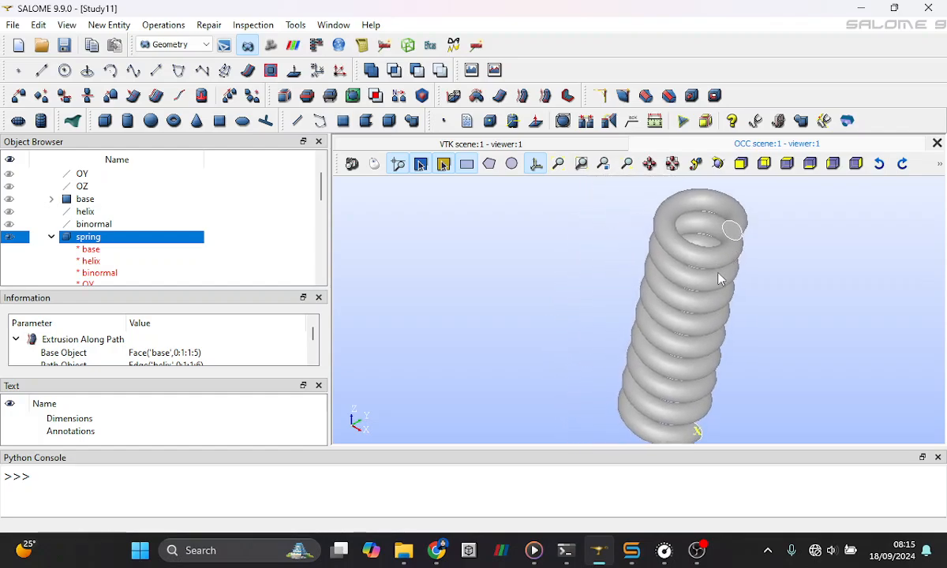
click(719, 165)
drag(572, 269, 663, 266)
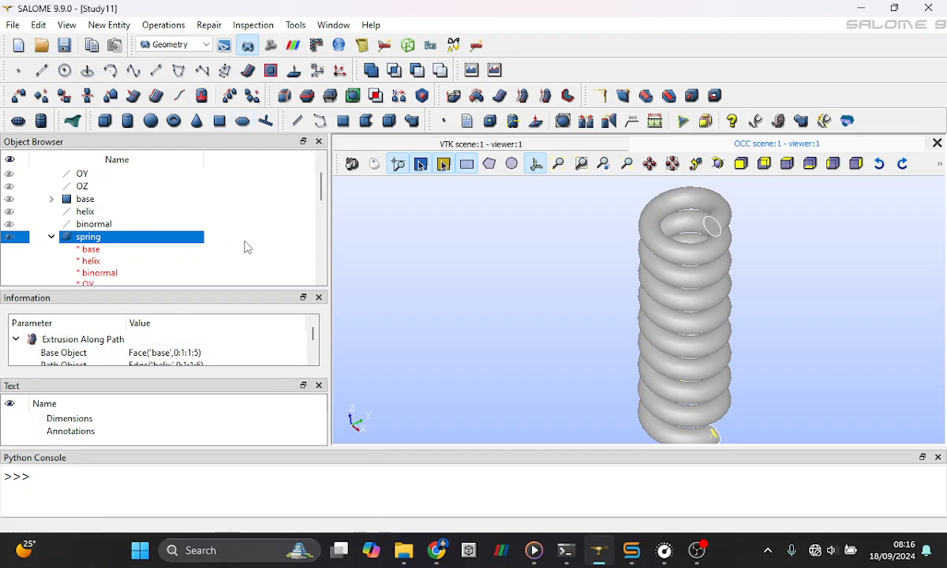
- Start a face group on the spring, add its upper end face, and close the dialog without creating the group
scroll(126, 234, down, 2)
scroll(117, 259, down, 1)
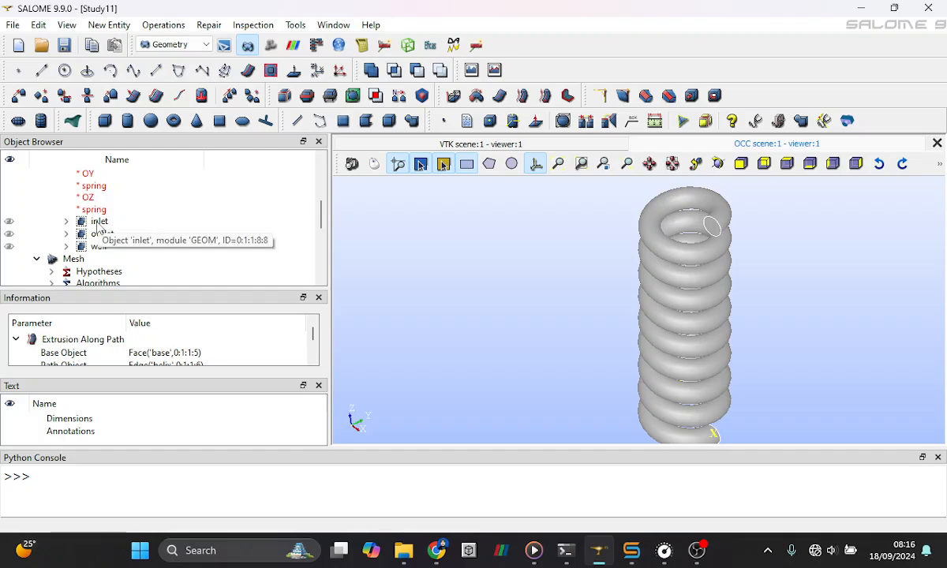
scroll(99, 225, up, 1)
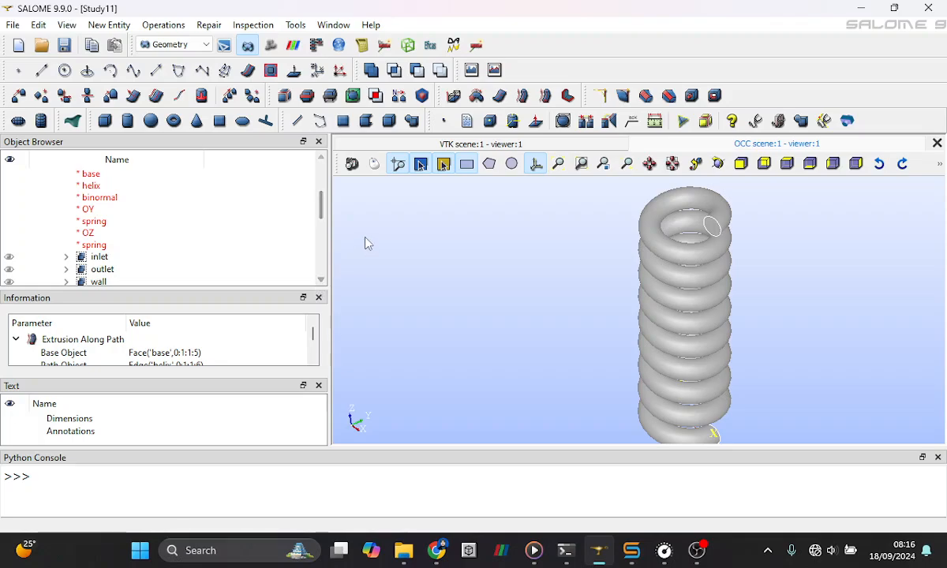
scroll(244, 221, down, 2)
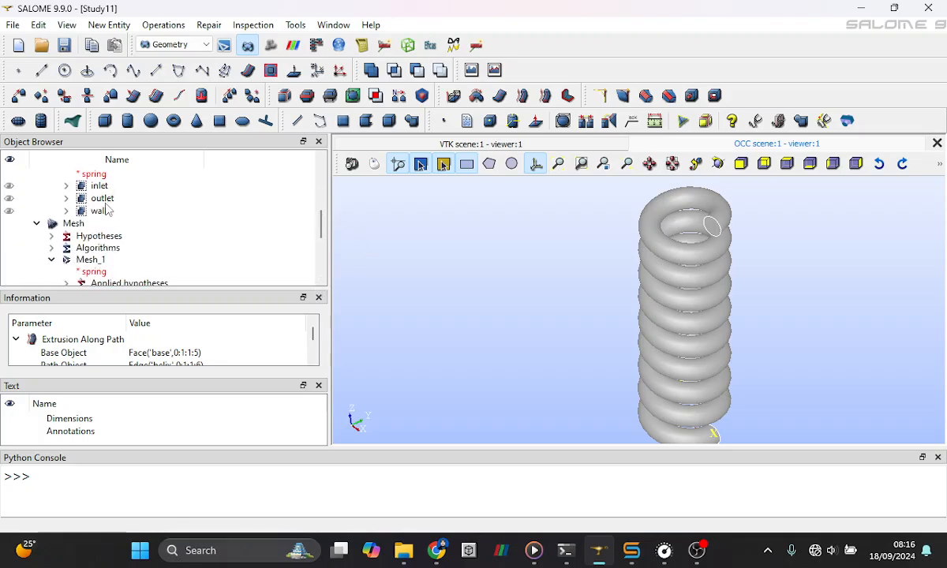
scroll(221, 245, up, 4)
click(103, 273)
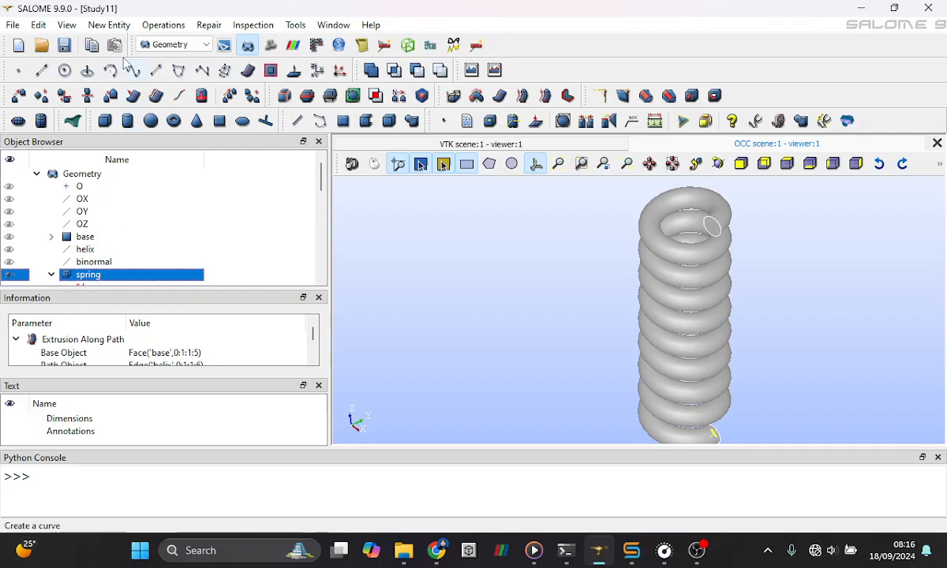
click(109, 25)
mouse_move(197, 100)
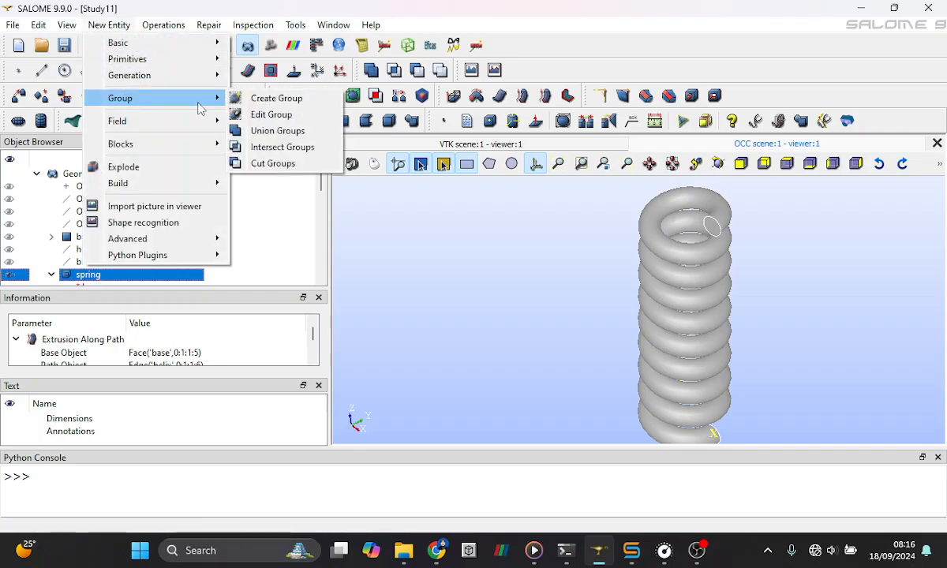
click(265, 104)
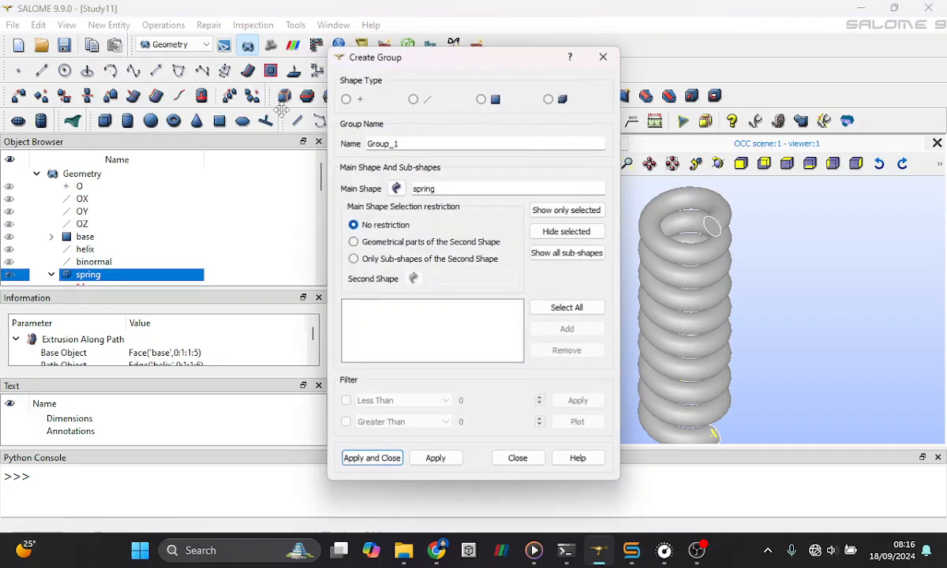
click(481, 99)
click(713, 232)
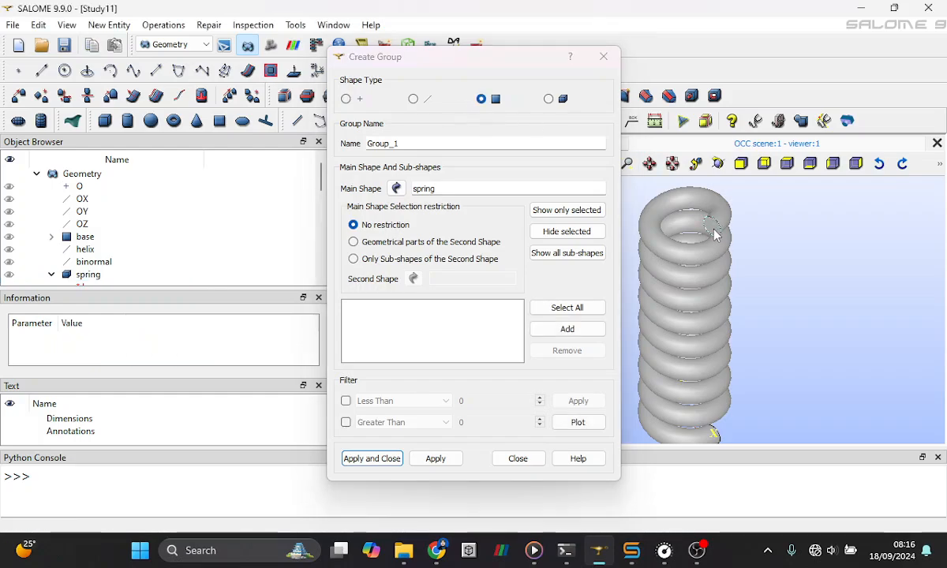
scroll(713, 229, up, 5)
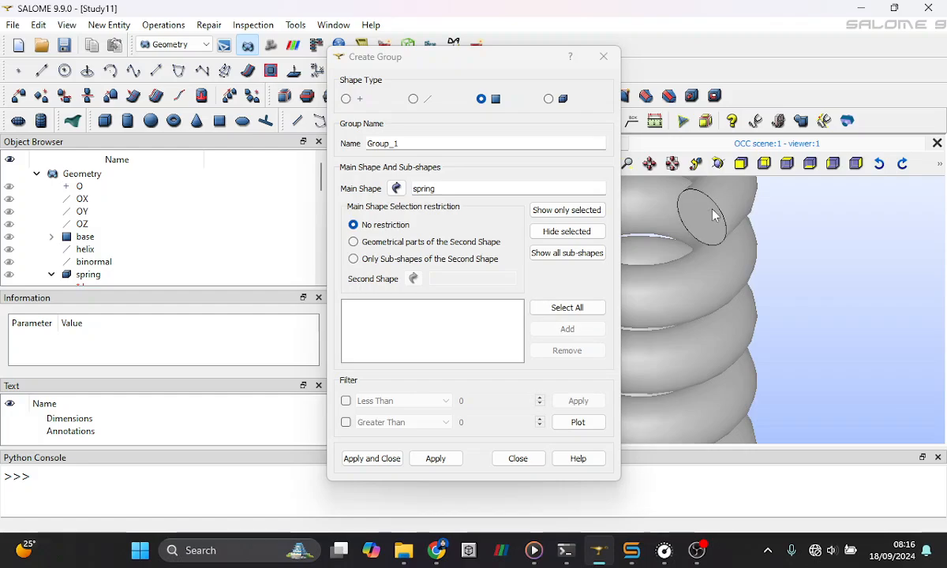
click(708, 204)
click(562, 329)
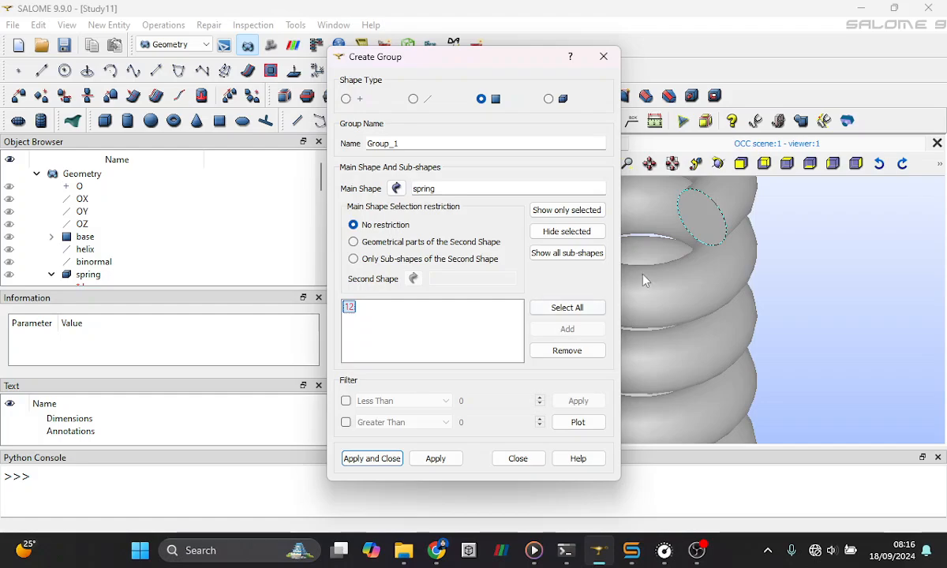
click(511, 461)
- Display the spring's inlet face group and hide the spring solid to isolate it
scroll(115, 241, down, 2)
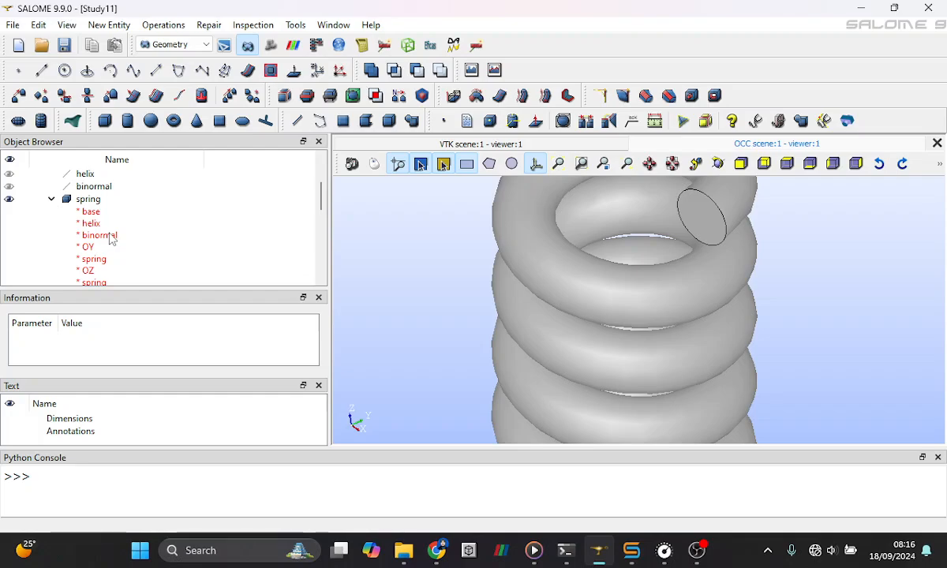
scroll(115, 240, down, 2)
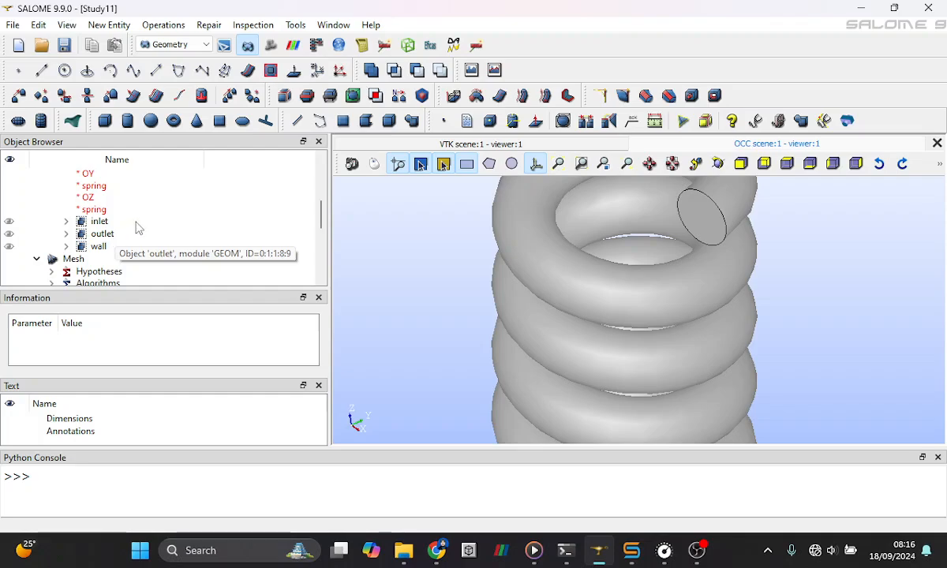
click(9, 221)
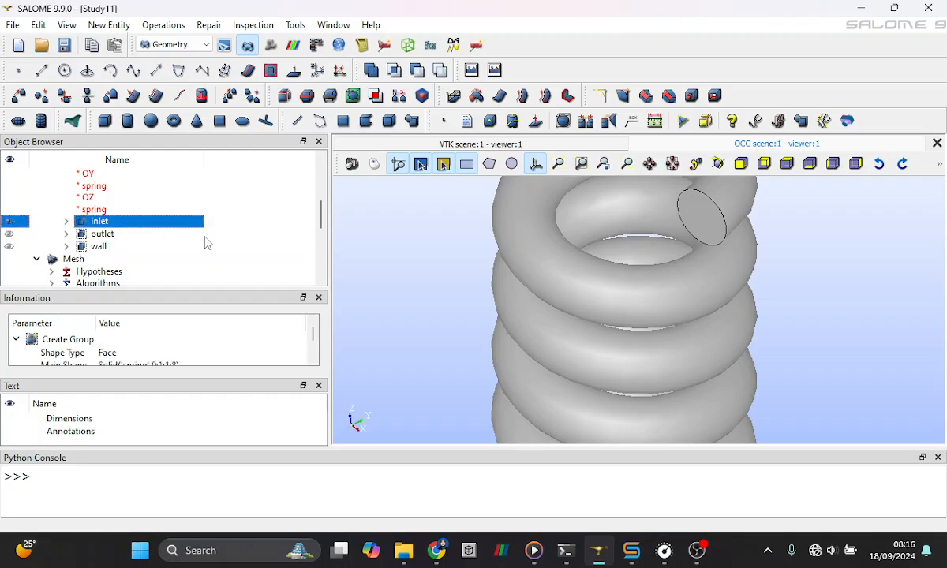
scroll(36, 240, up, 3)
click(9, 237)
scroll(69, 241, down, 3)
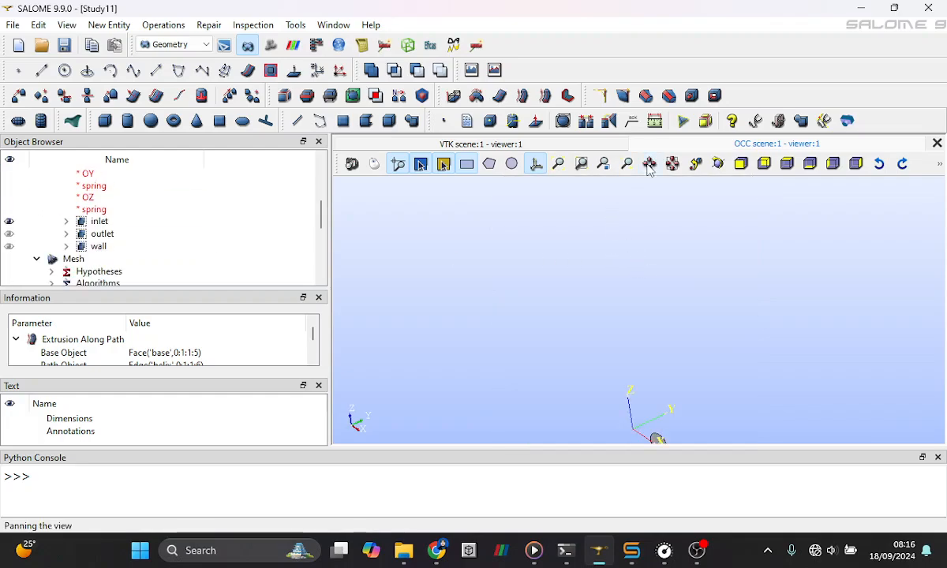
- Hide the inlet group and show the outlet and wall face groups one after the other
click(9, 221)
click(9, 234)
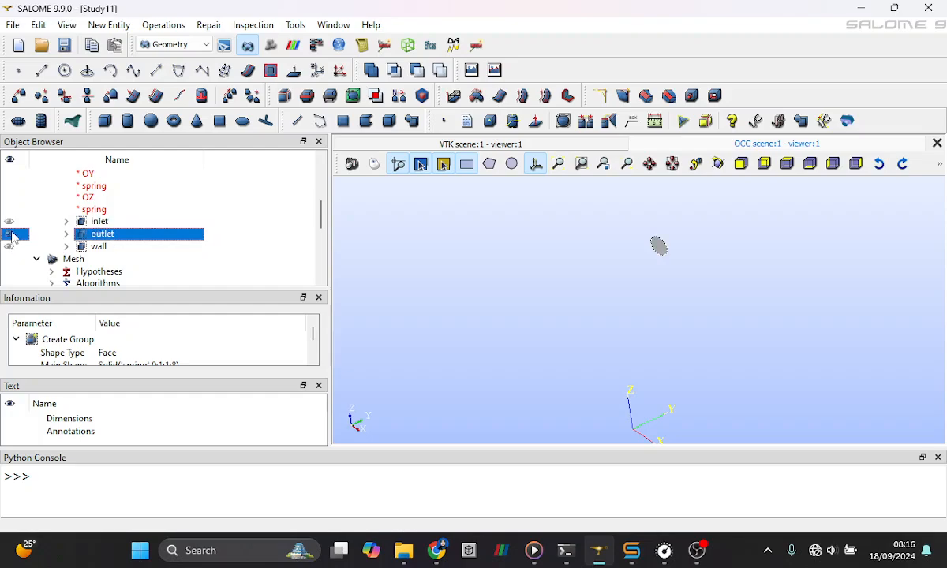
click(10, 246)
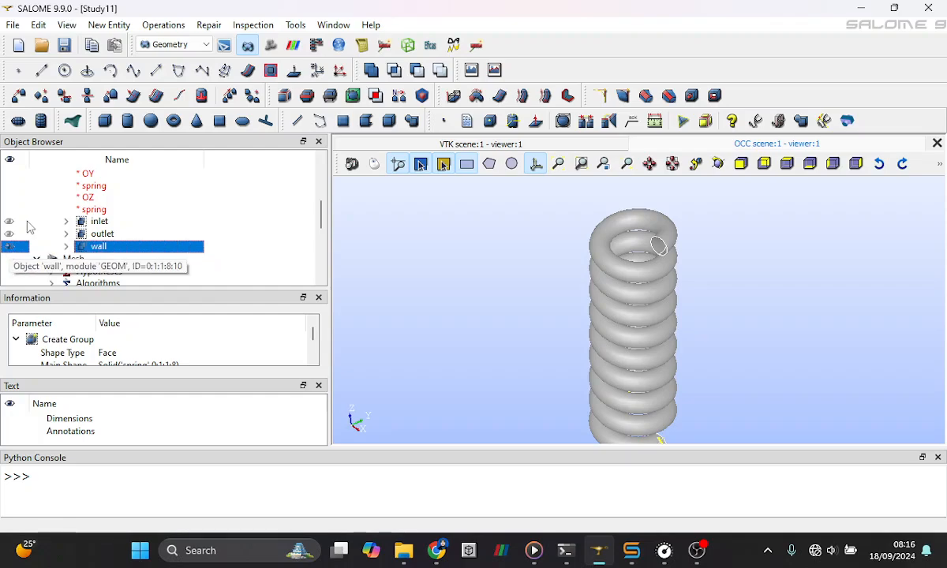
scroll(11, 252, up, 5)
scroll(11, 257, down, 1)
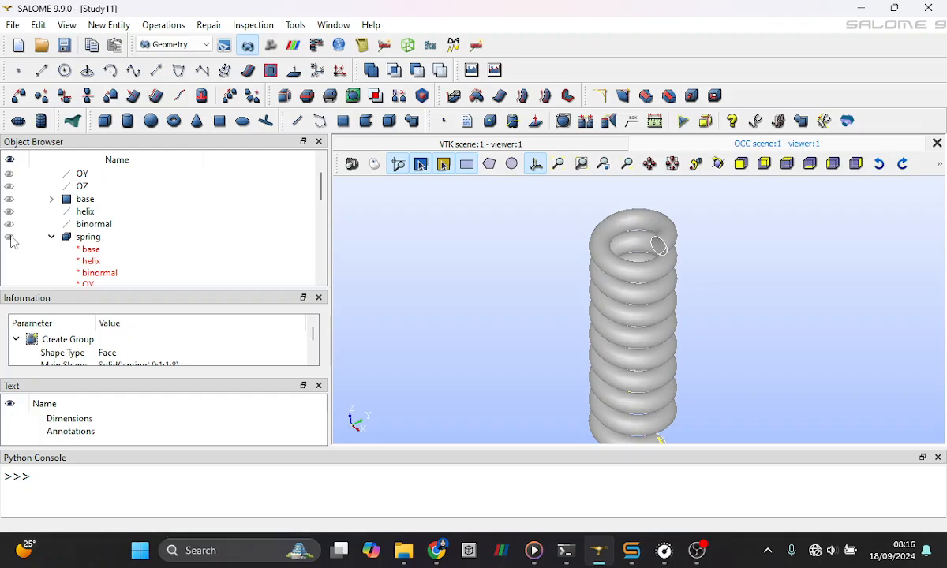
- Return to the Mesh module and inspect the spring mesh at its end face and between the upper coils
click(198, 46)
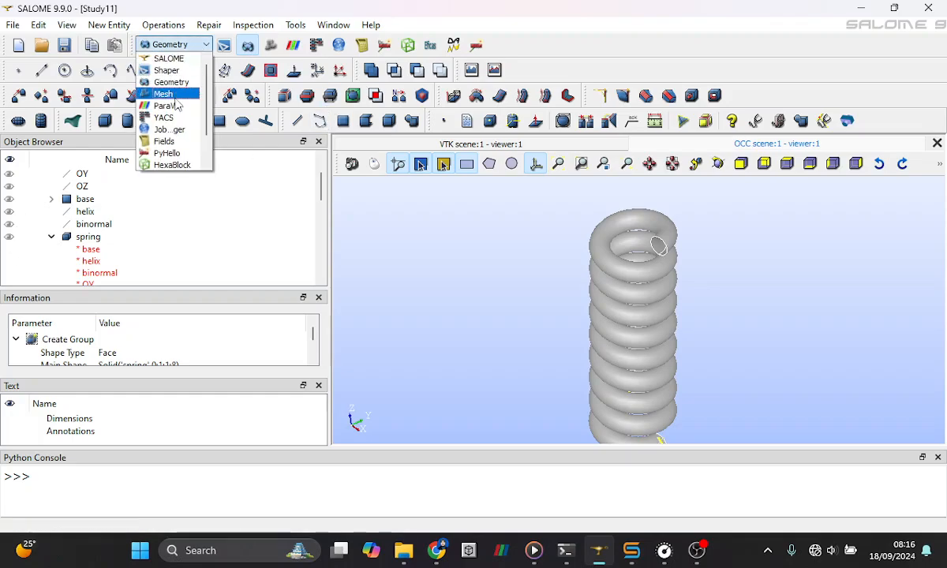
click(166, 93)
scroll(123, 289, down, 3)
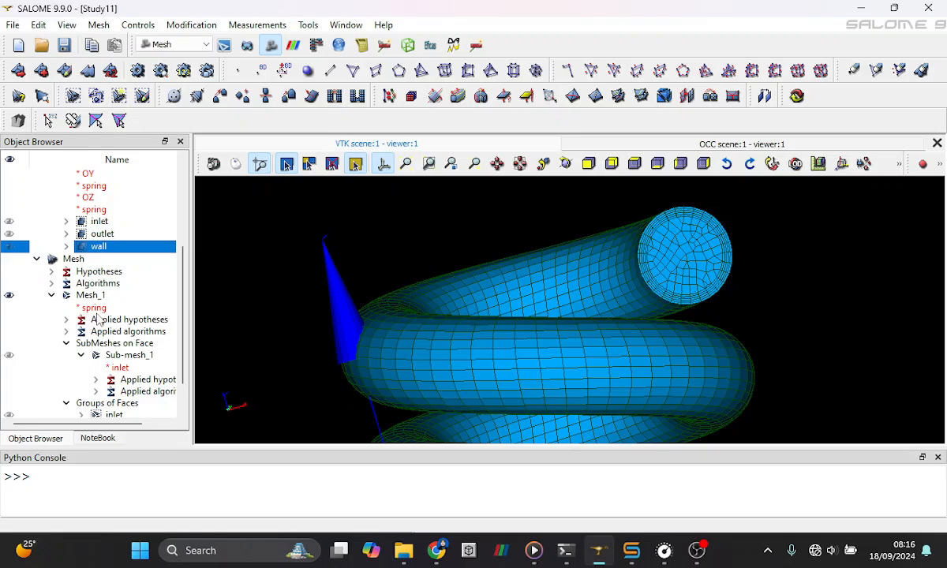
click(11, 247)
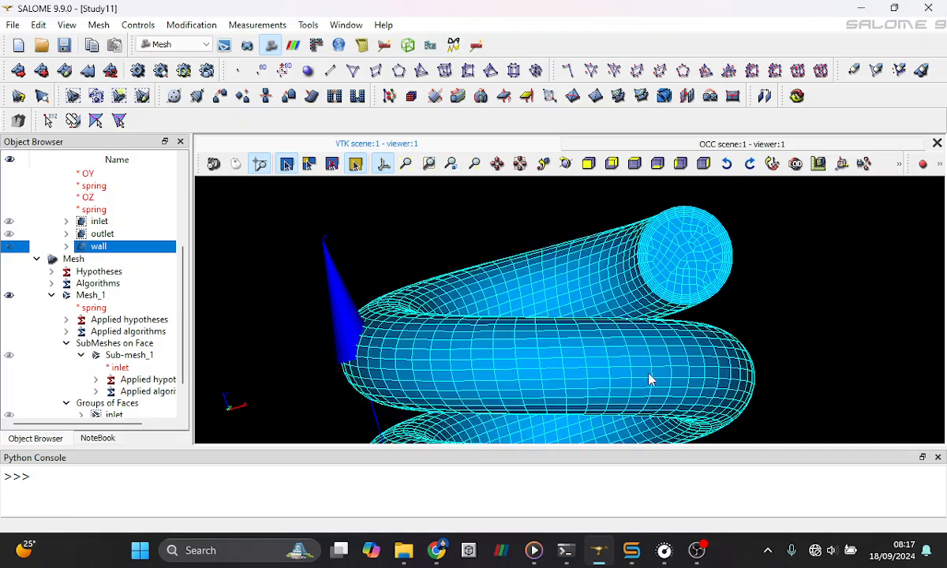
scroll(631, 351, up, 5)
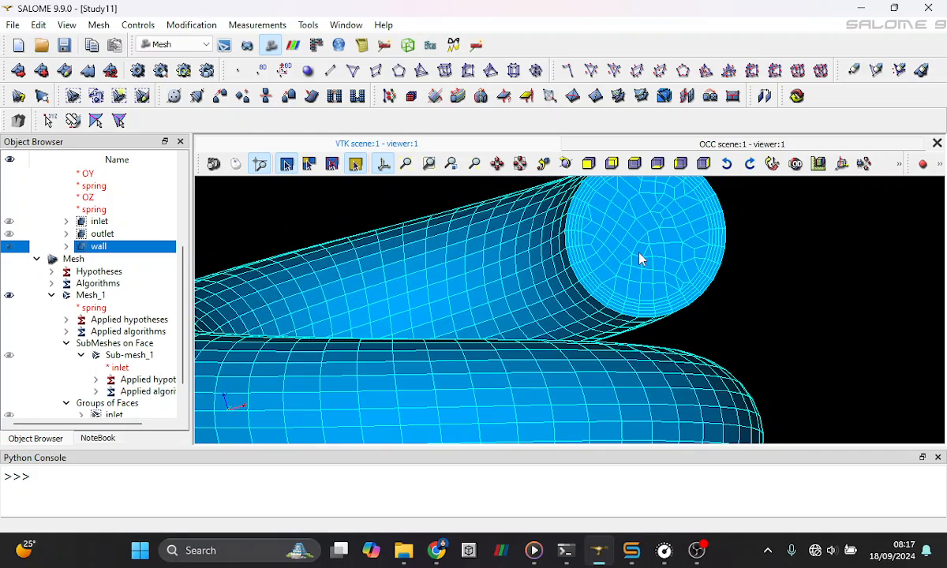
click(520, 163)
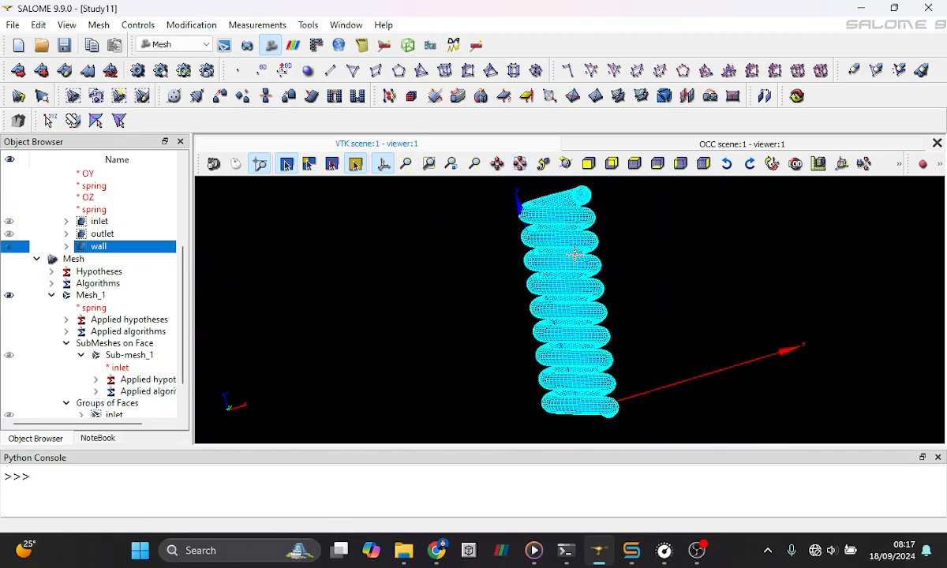
click(574, 204)
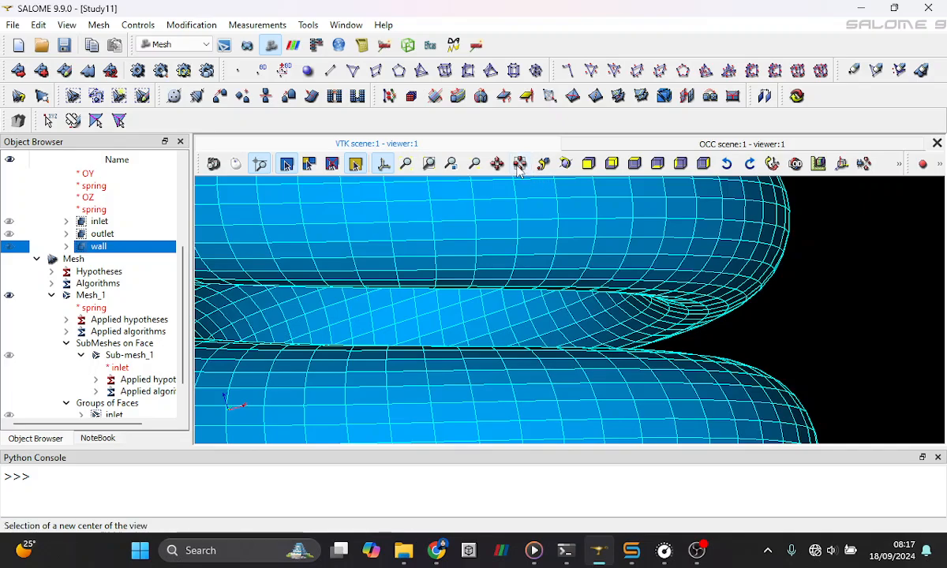
- Inspect the spring's meshed end face, open Mesh_1 for editing and review the list of available 3D algorithms
click(519, 163)
click(589, 199)
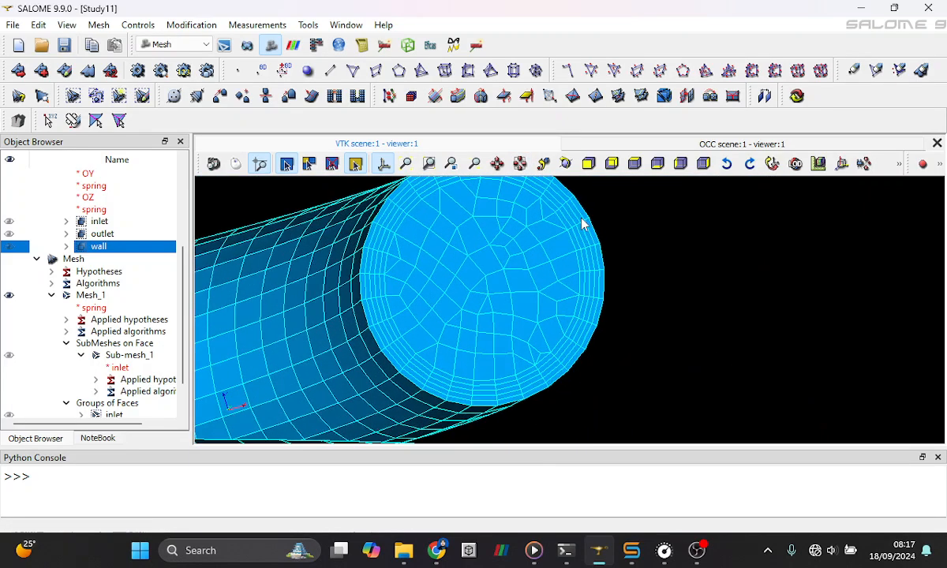
click(498, 165)
drag(489, 225, 494, 258)
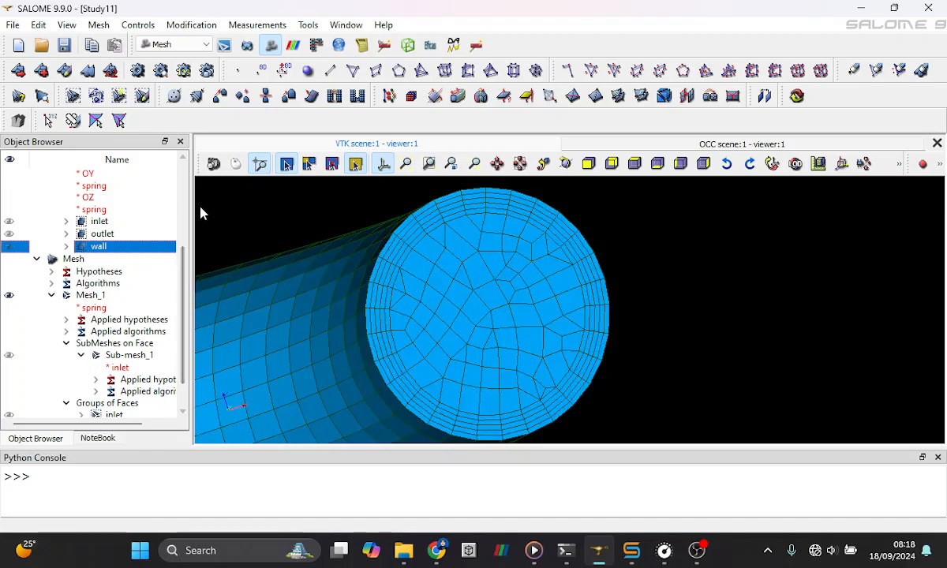
click(91, 295)
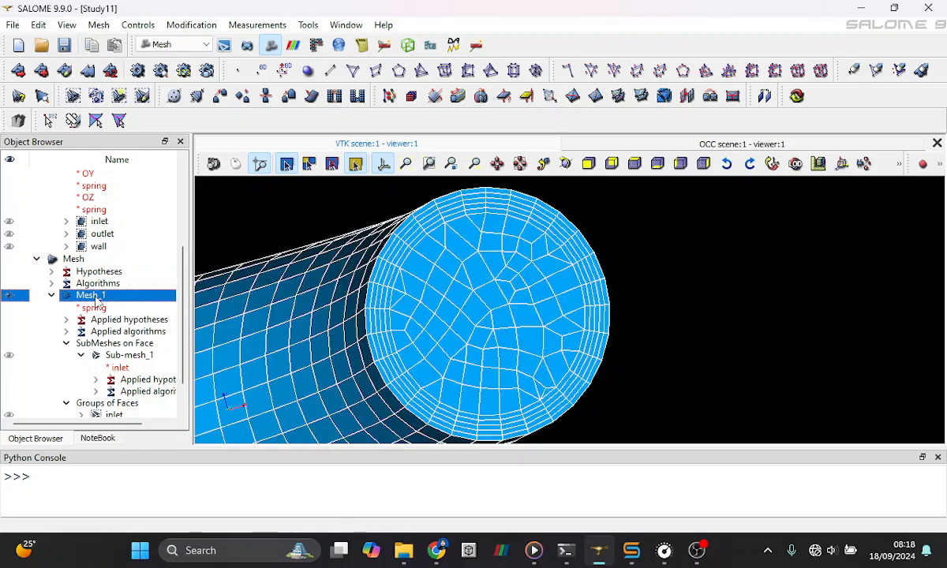
right_click(93, 295)
click(150, 34)
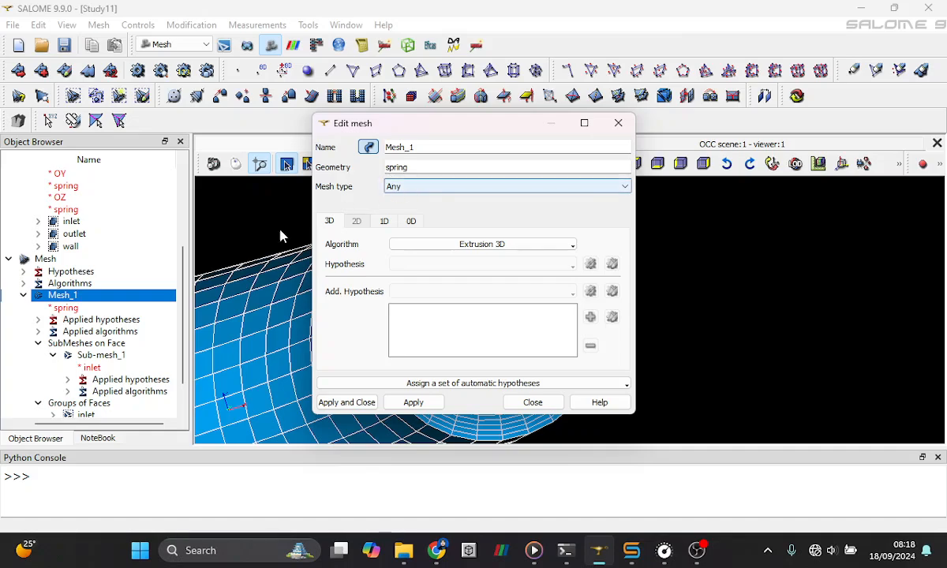
scroll(66, 249, up, 2)
scroll(66, 248, up, 1)
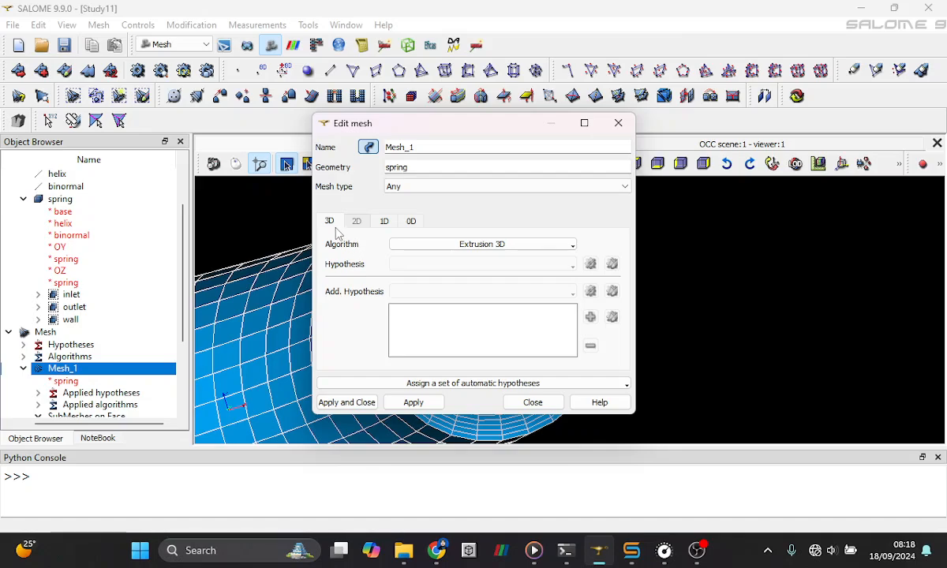
click(509, 246)
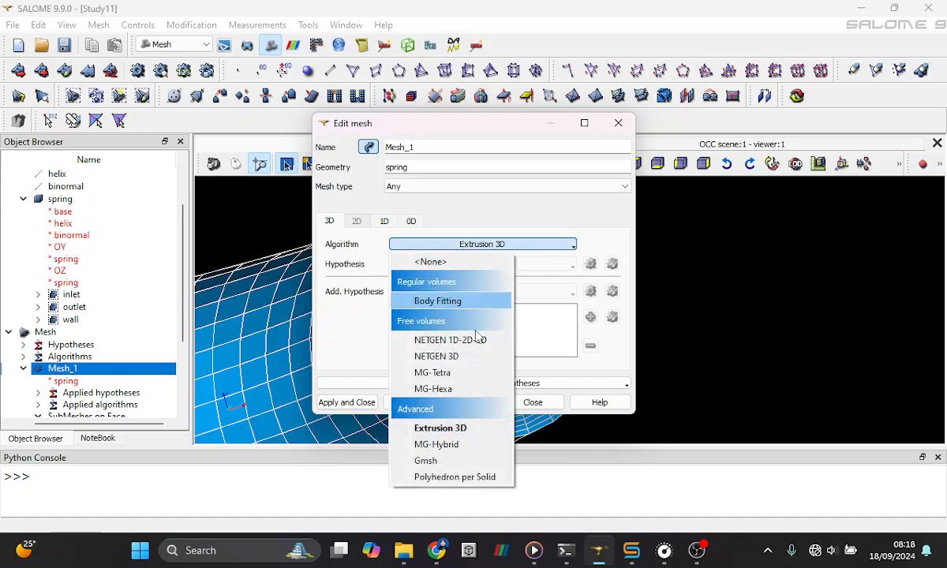
- Review Mesh_1's 1D Number of Segments hypothesis and its 0D settings, and close the mesh editor without applying changes
click(384, 220)
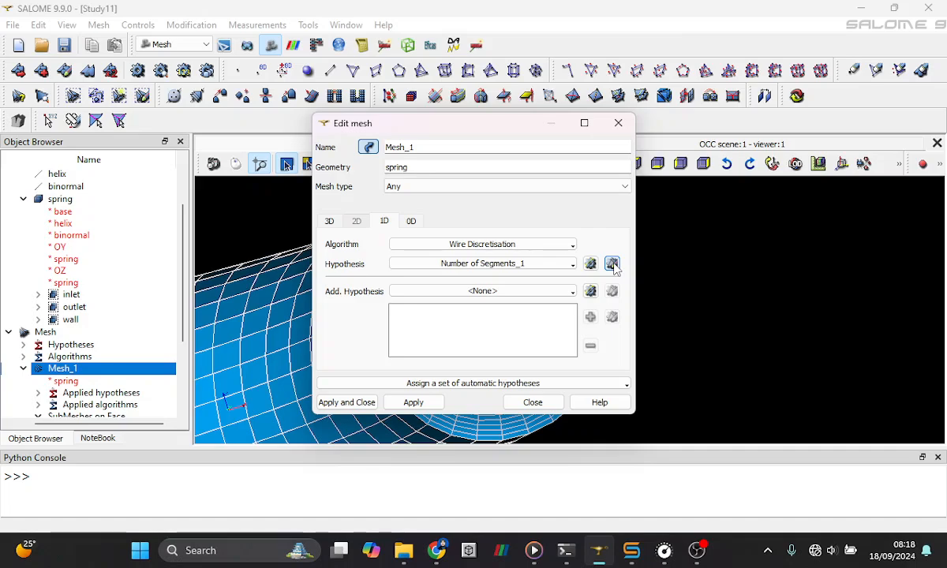
click(590, 263)
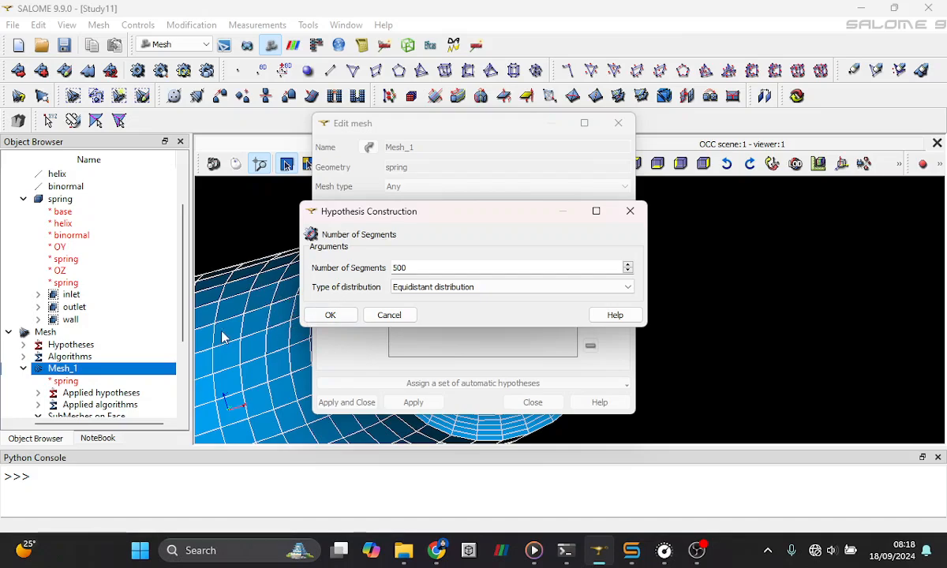
click(341, 316)
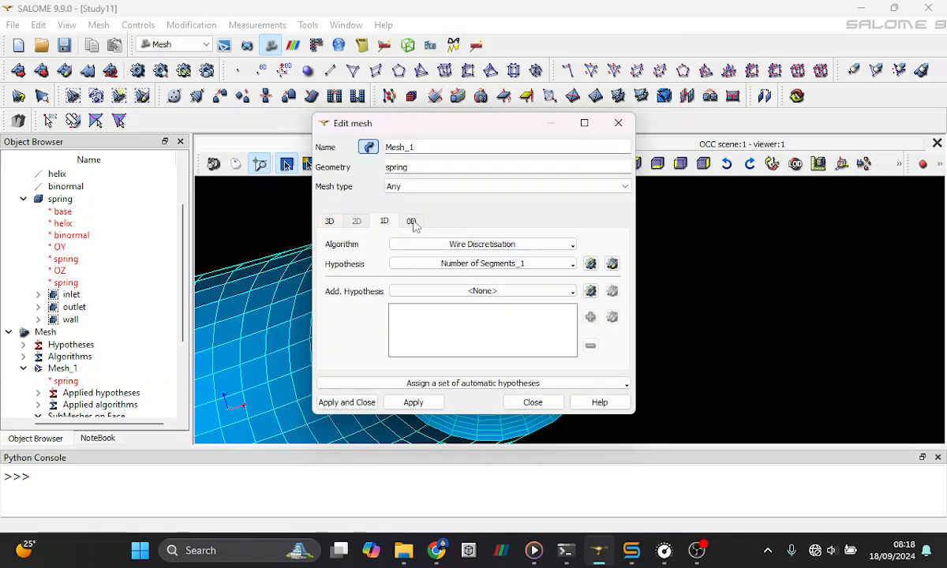
click(411, 221)
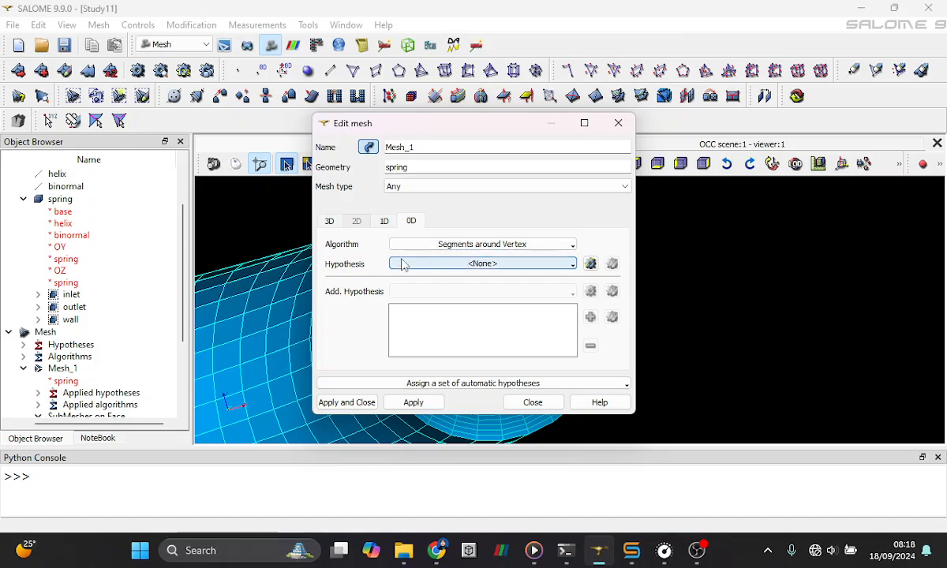
click(384, 222)
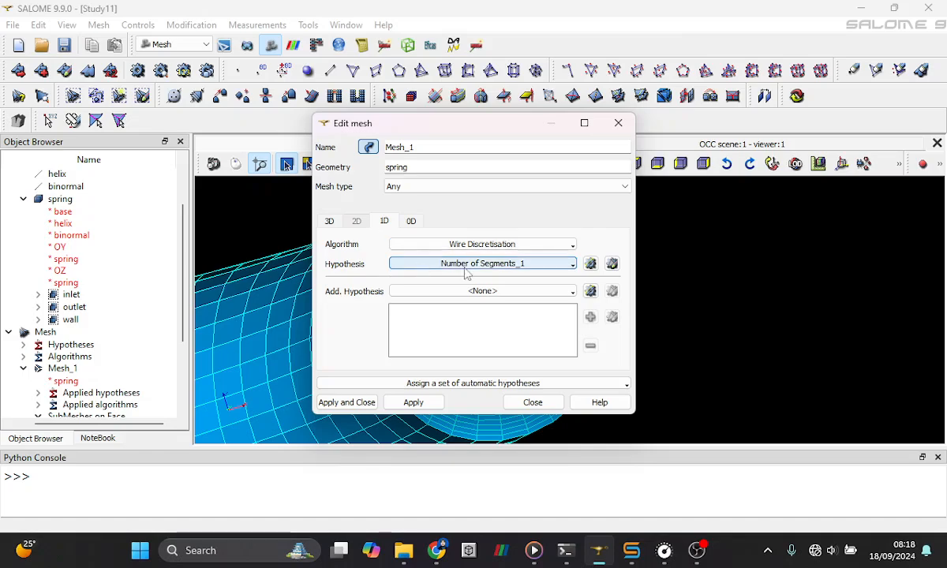
click(533, 402)
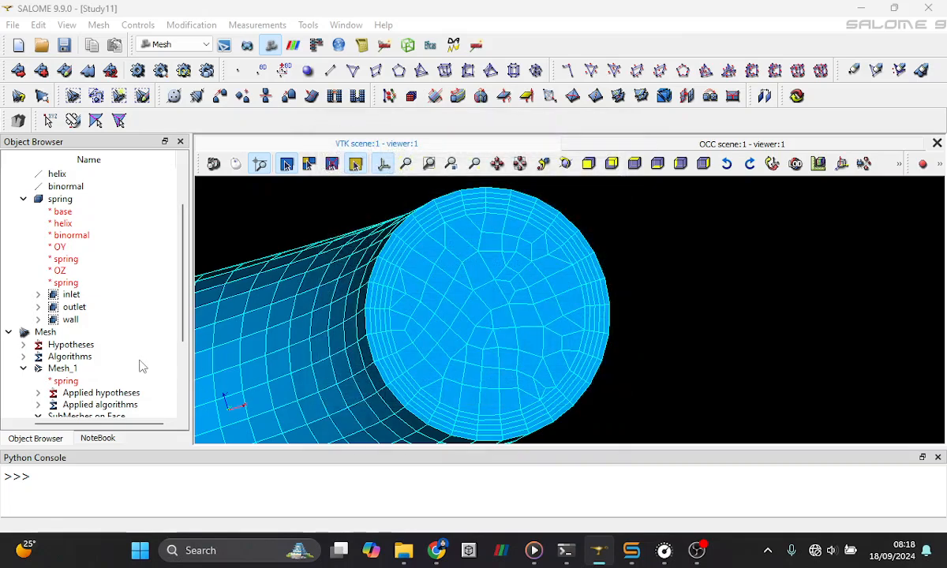
scroll(139, 362, down, 3)
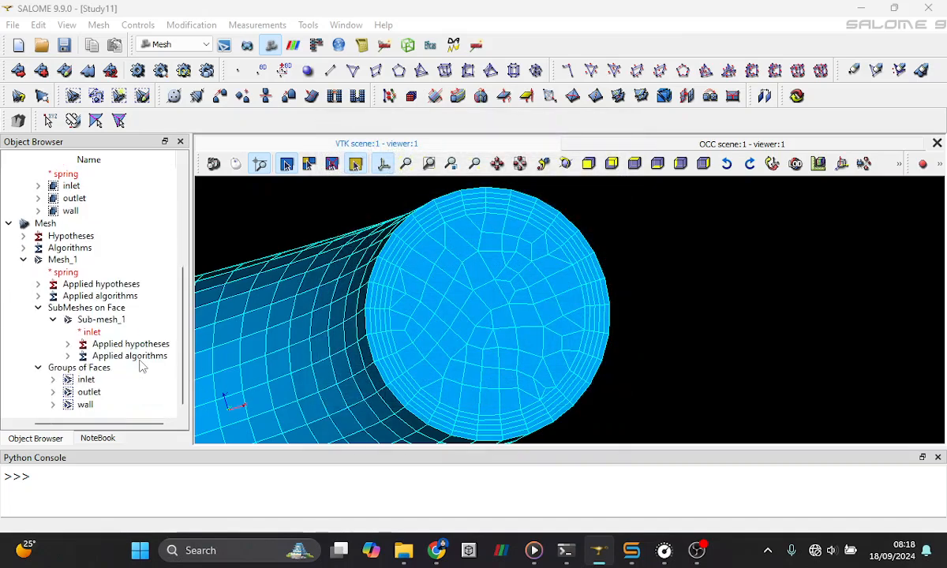
right_click(116, 320)
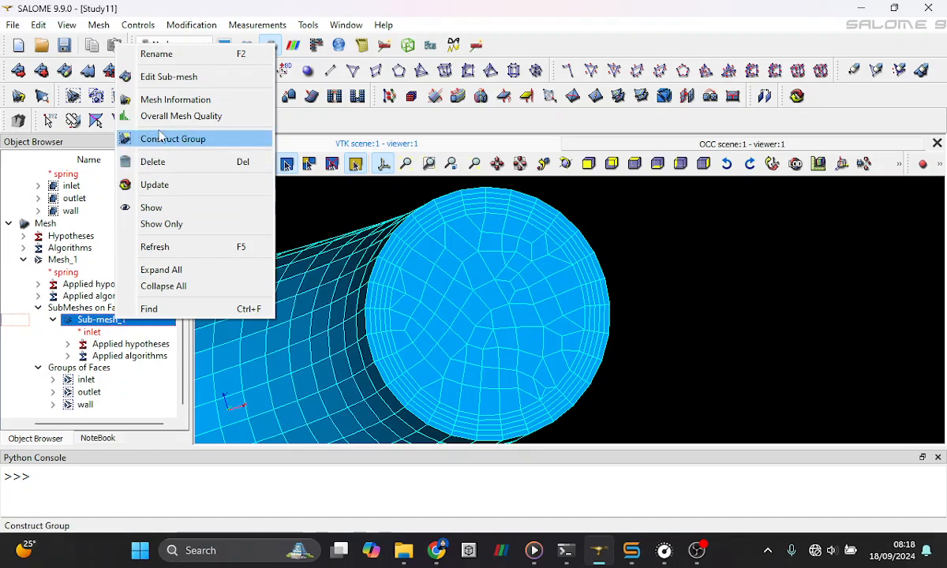
click(158, 77)
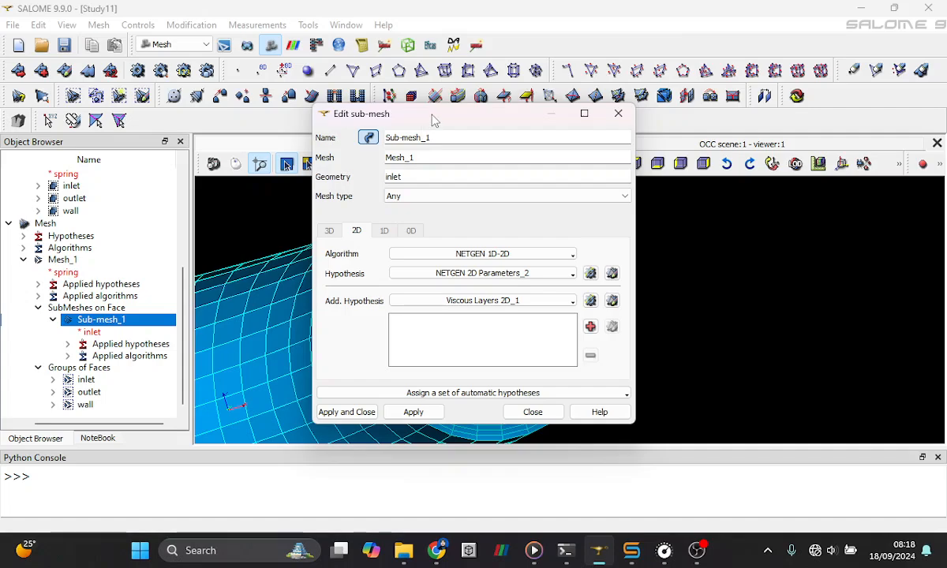
drag(433, 119, 248, 85)
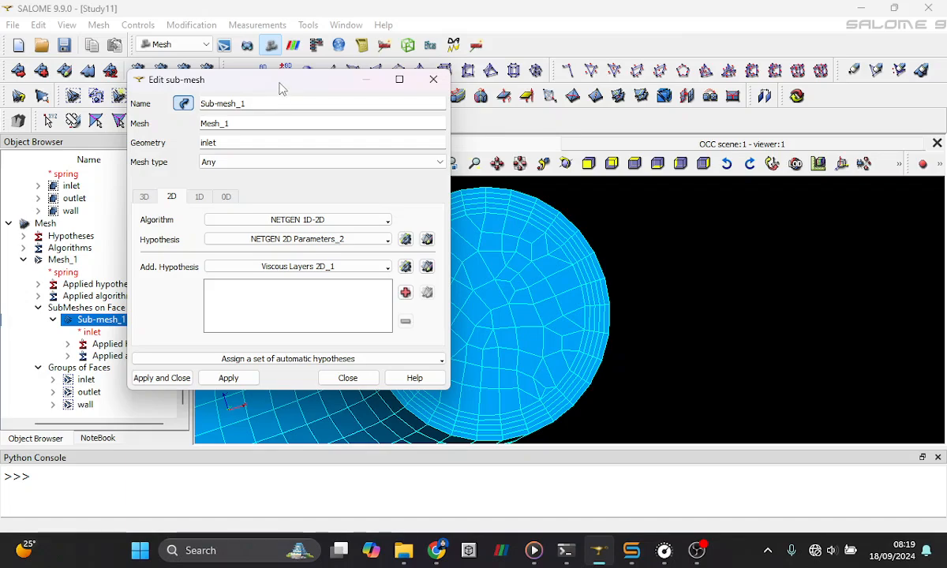
drag(282, 88, 260, 86)
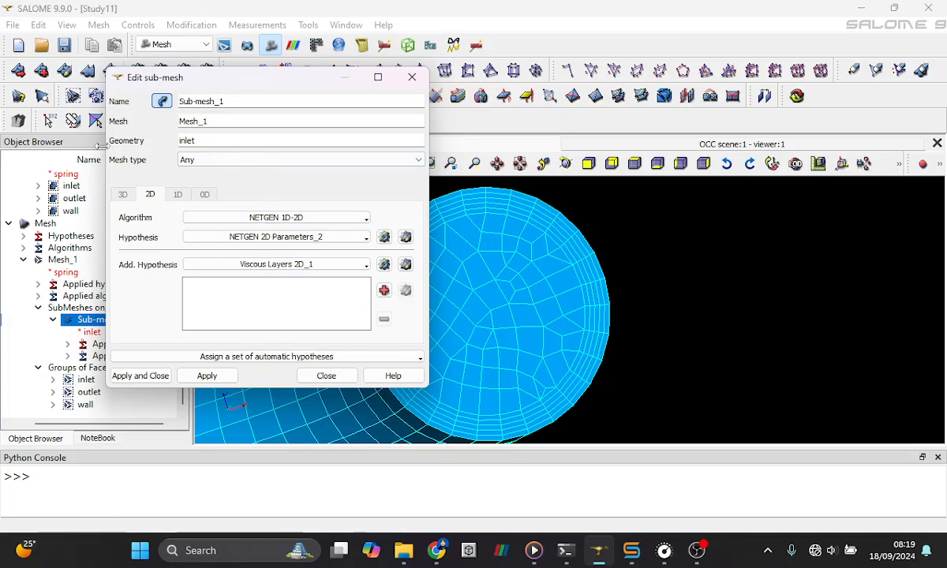
click(77, 188)
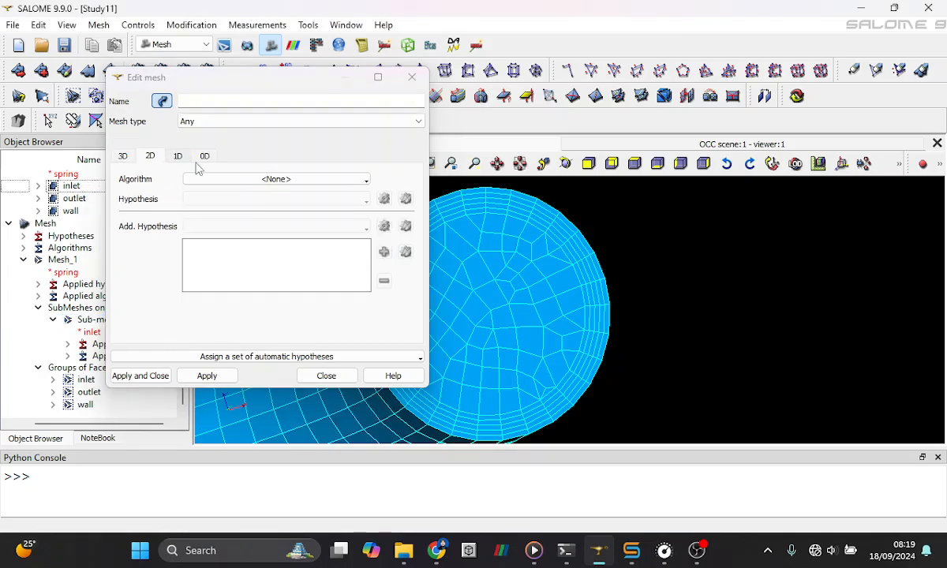
click(326, 376)
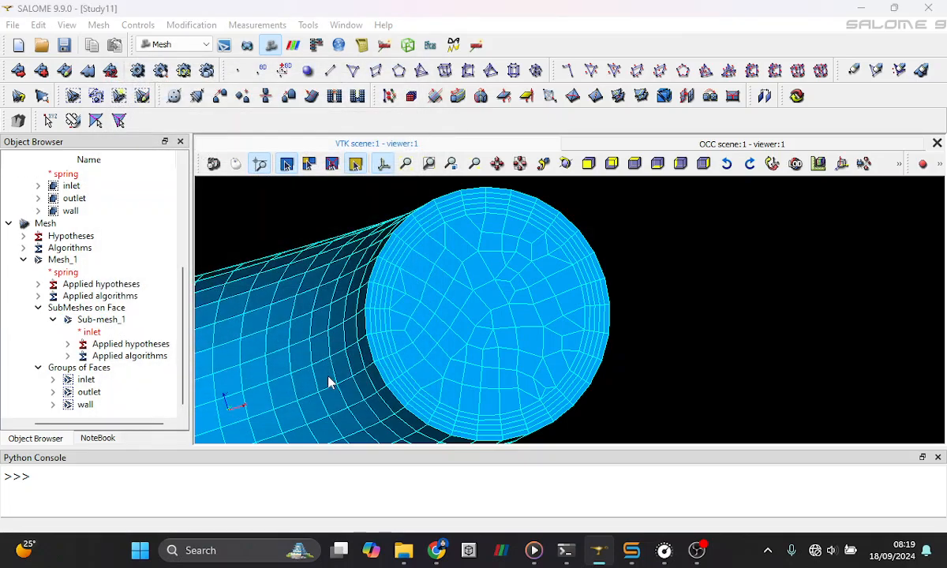
- Open the inlet sub-mesh for editing, review its NETGEN 2D size and fineness parameters, and cancel the hypothesis dialog
click(101, 319)
right_click(107, 319)
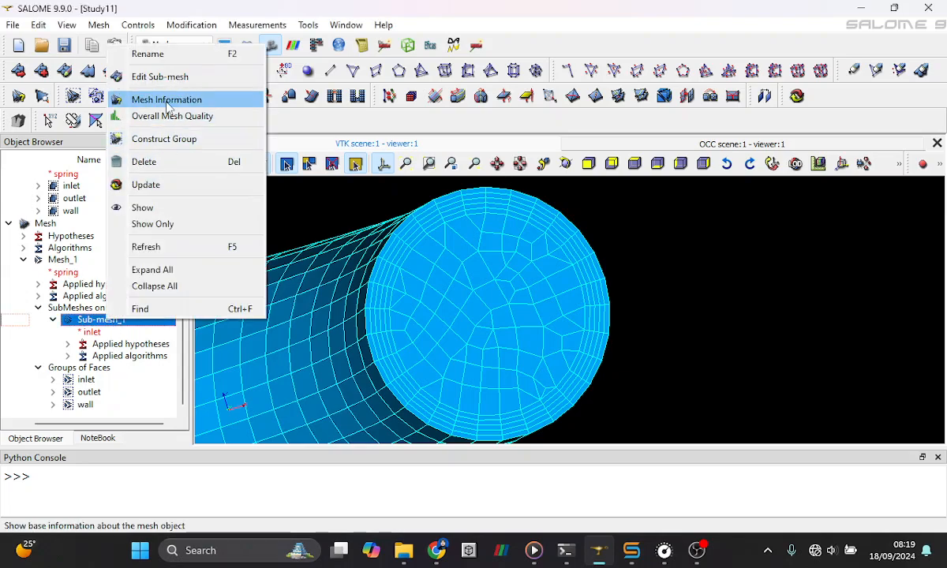
click(163, 76)
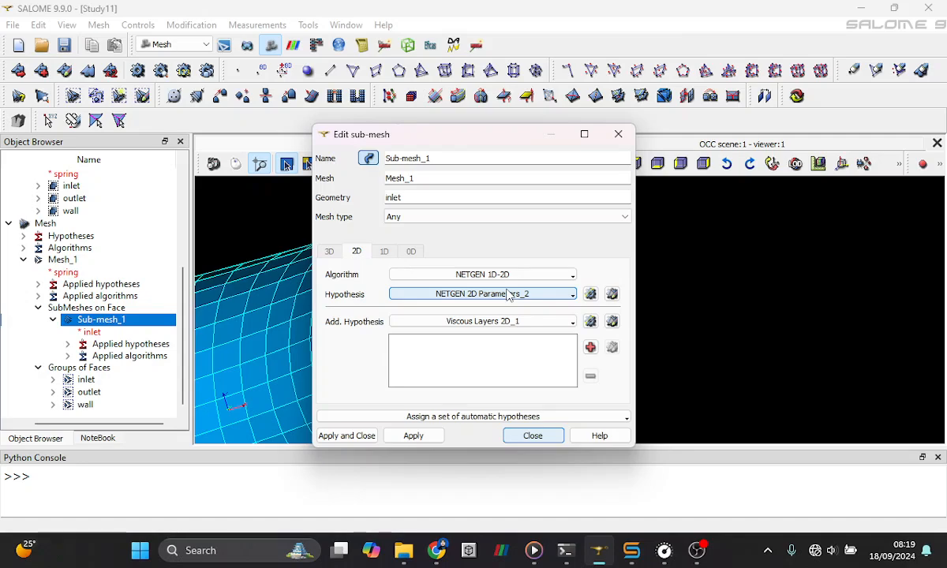
drag(506, 136, 307, 81)
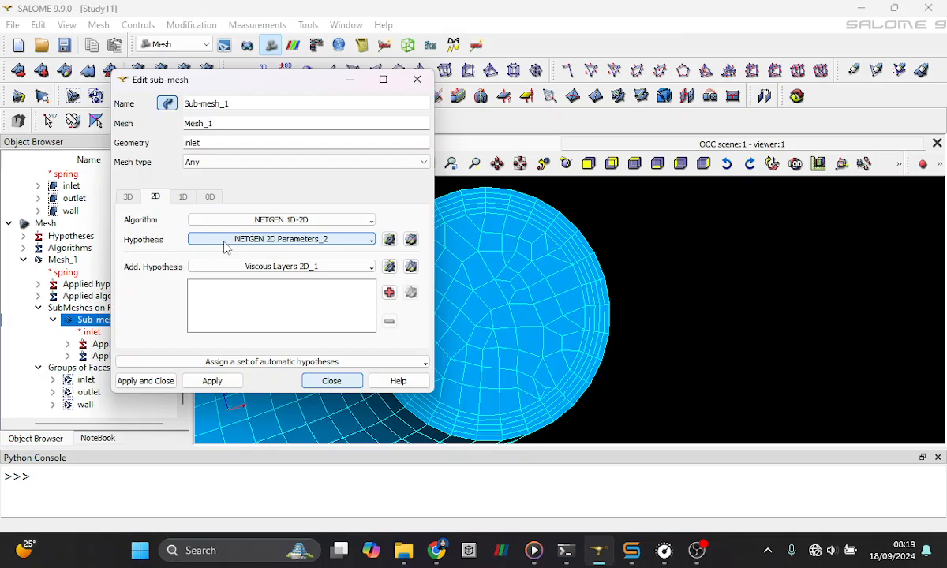
click(411, 239)
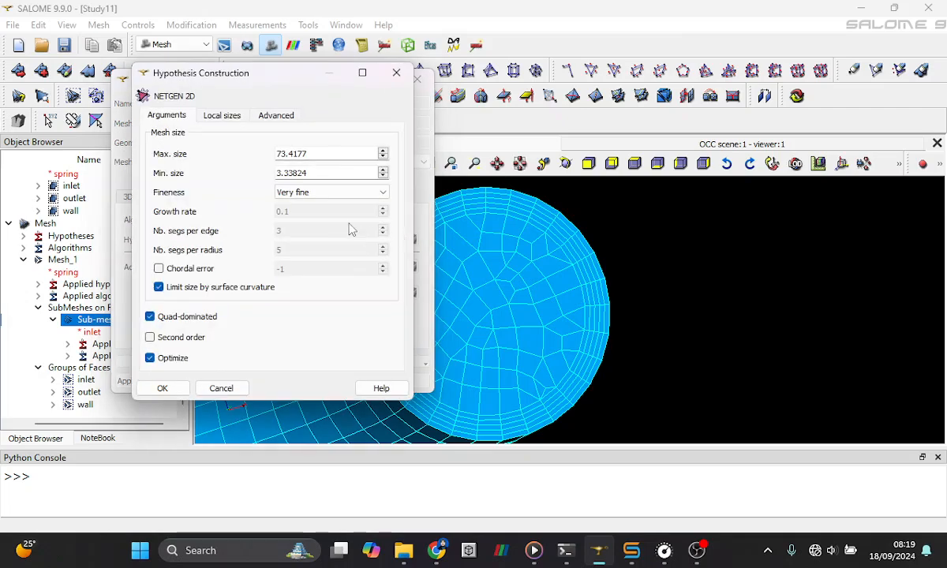
click(348, 199)
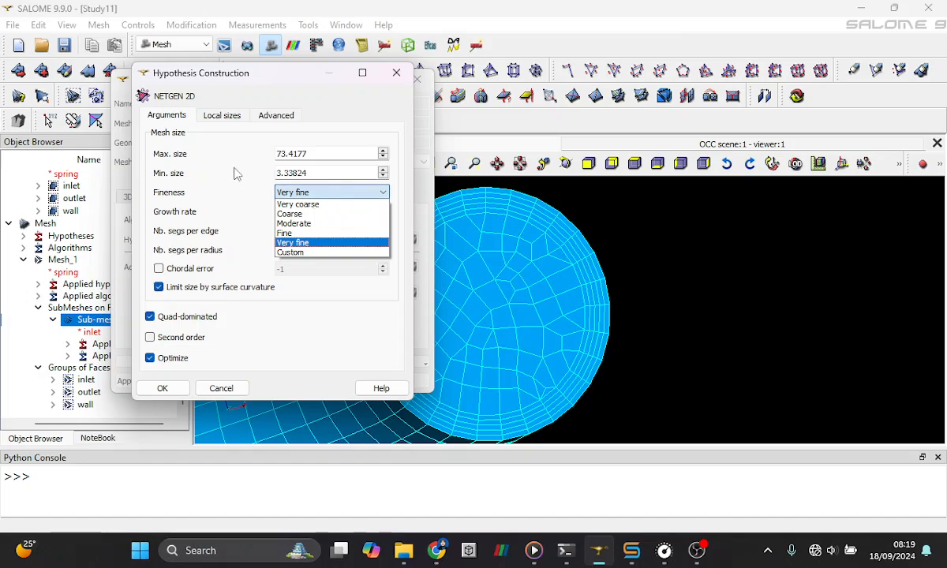
click(223, 162)
click(312, 173)
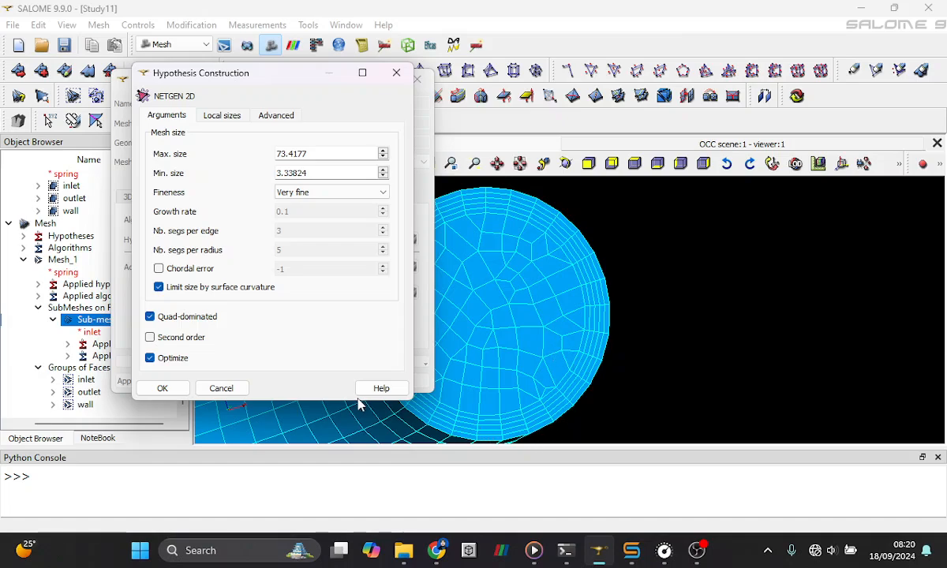
click(236, 388)
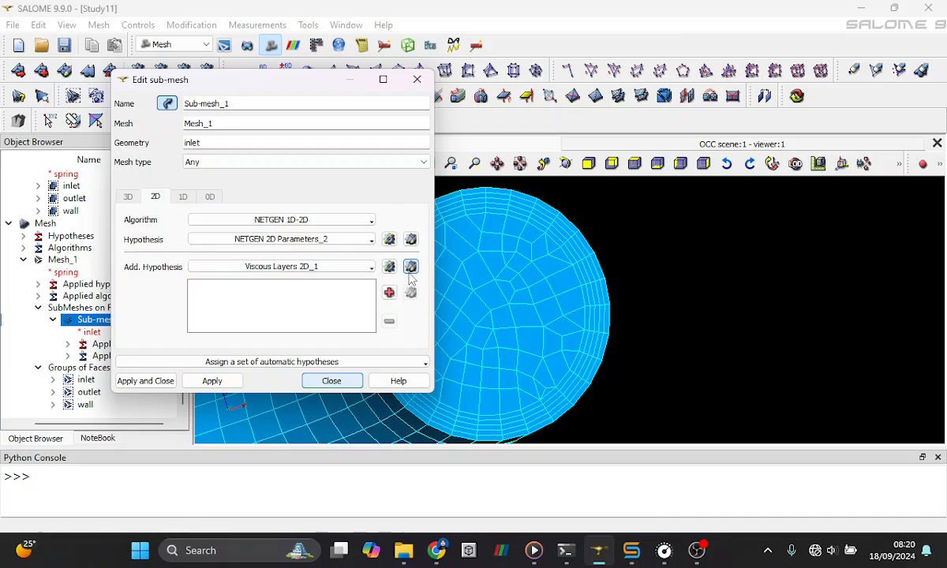
- Review the inlet sub-mesh's Viscous Layers 2D thickness, layer and edge settings, and close both dialogs without applying changes
click(388, 295)
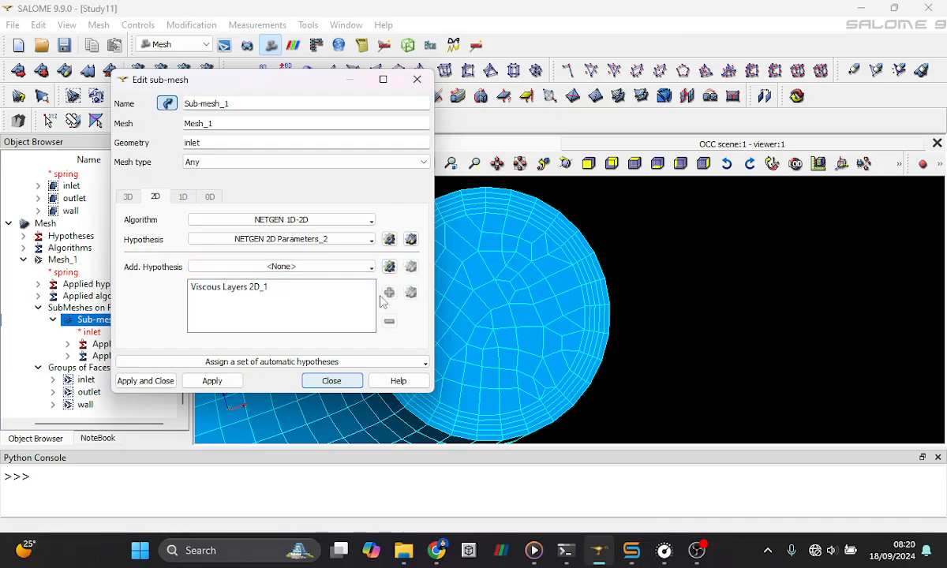
click(308, 287)
click(388, 271)
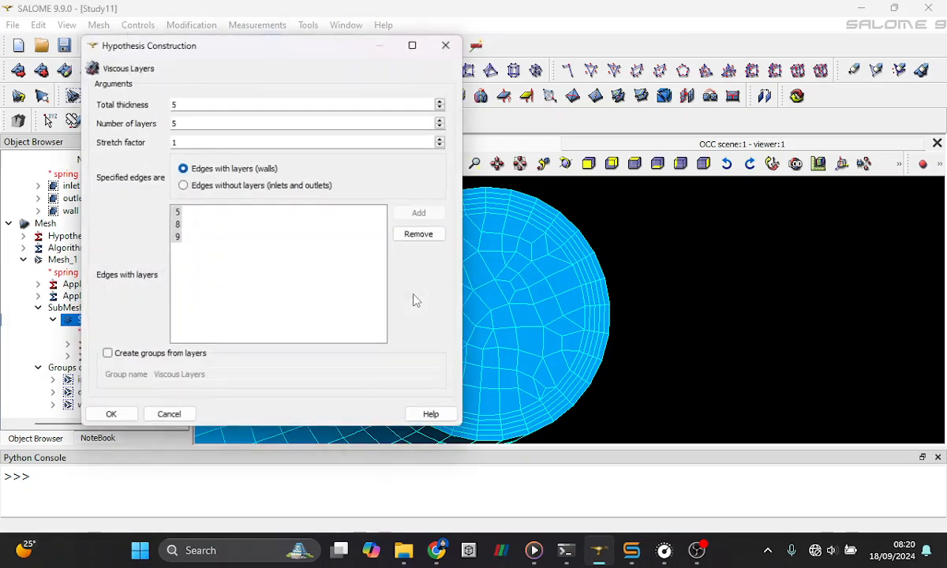
drag(212, 41, 172, 41)
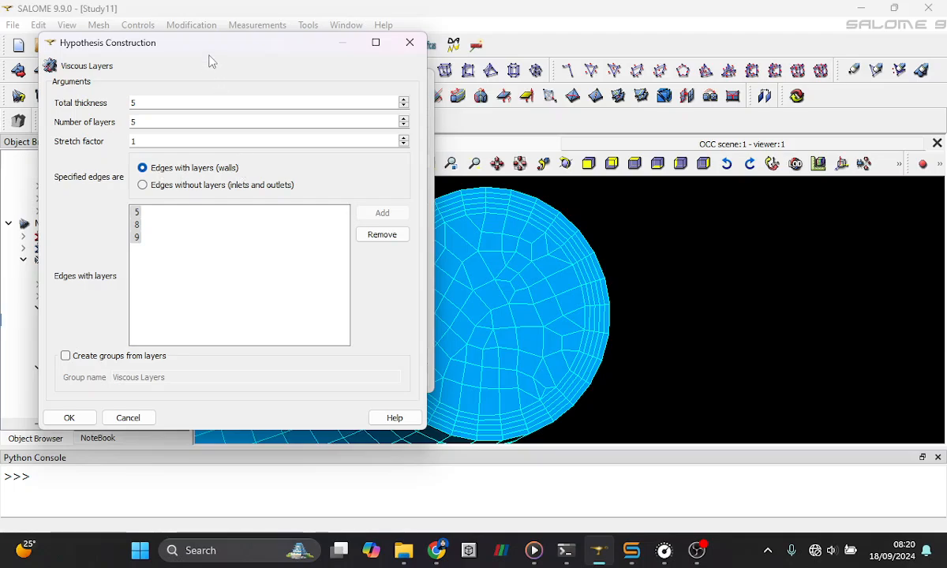
drag(185, 46, 393, 69)
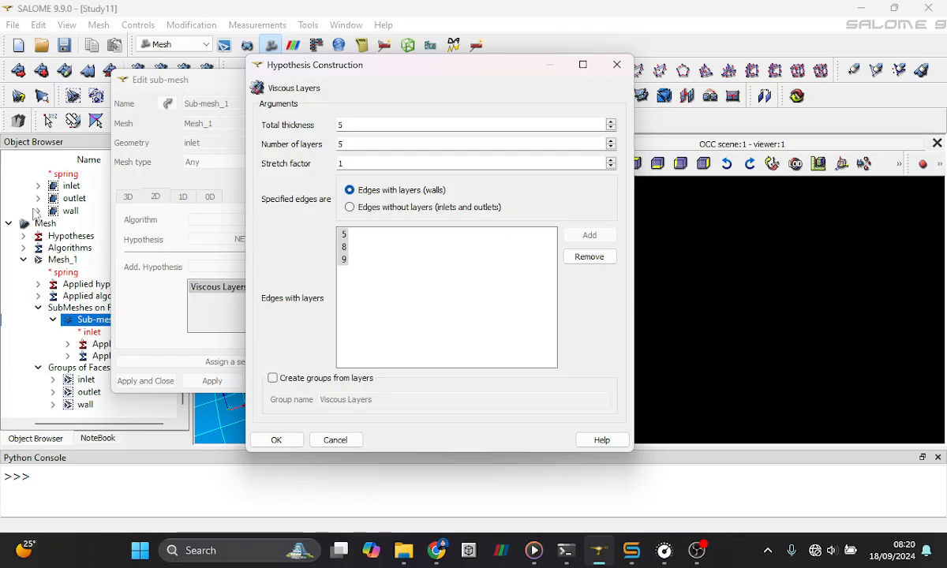
click(75, 212)
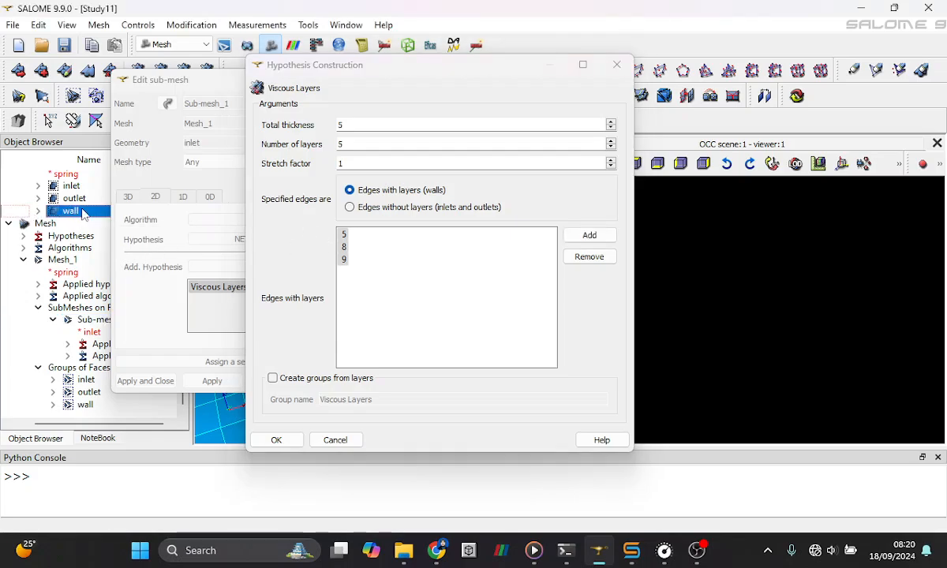
click(345, 260)
click(334, 440)
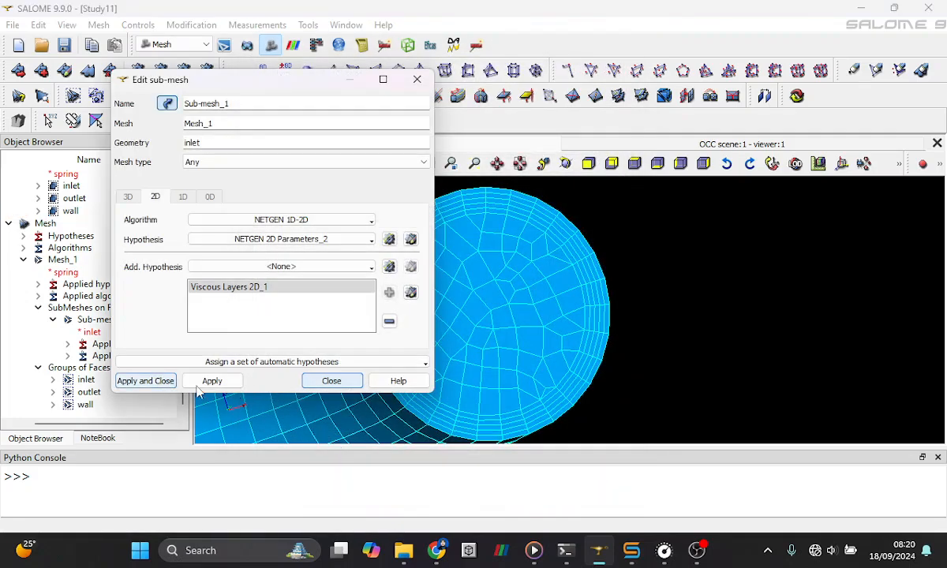
click(323, 381)
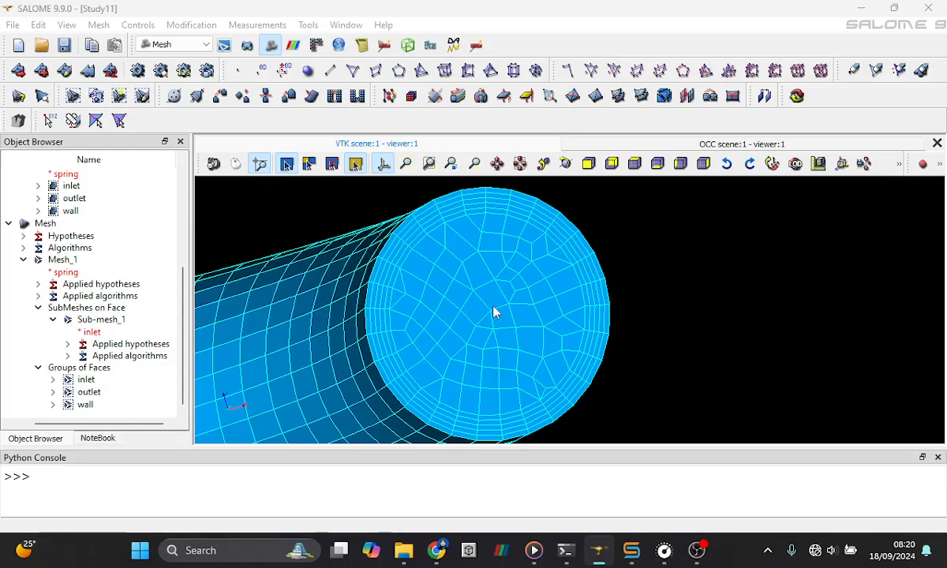
scroll(494, 313, down, 6)
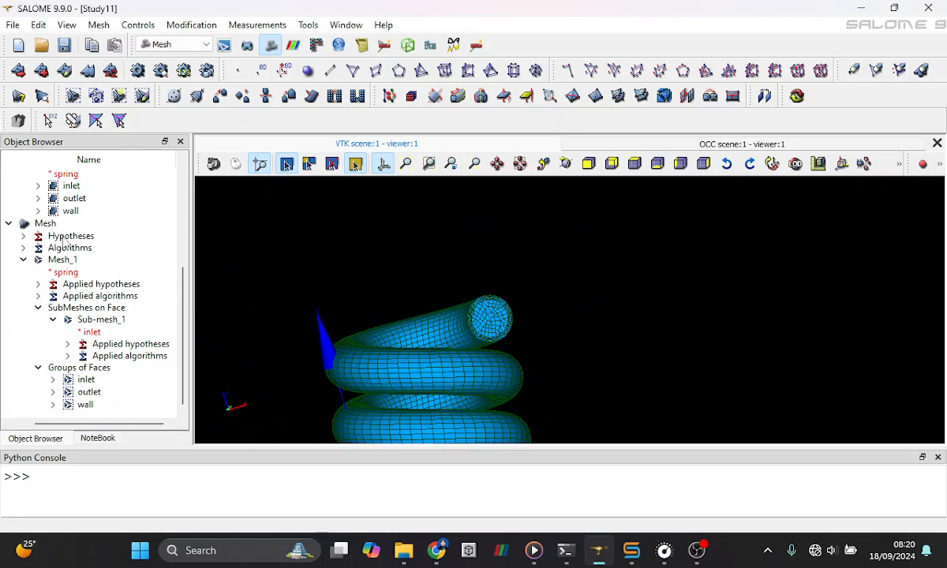
click(45, 226)
right_click(68, 225)
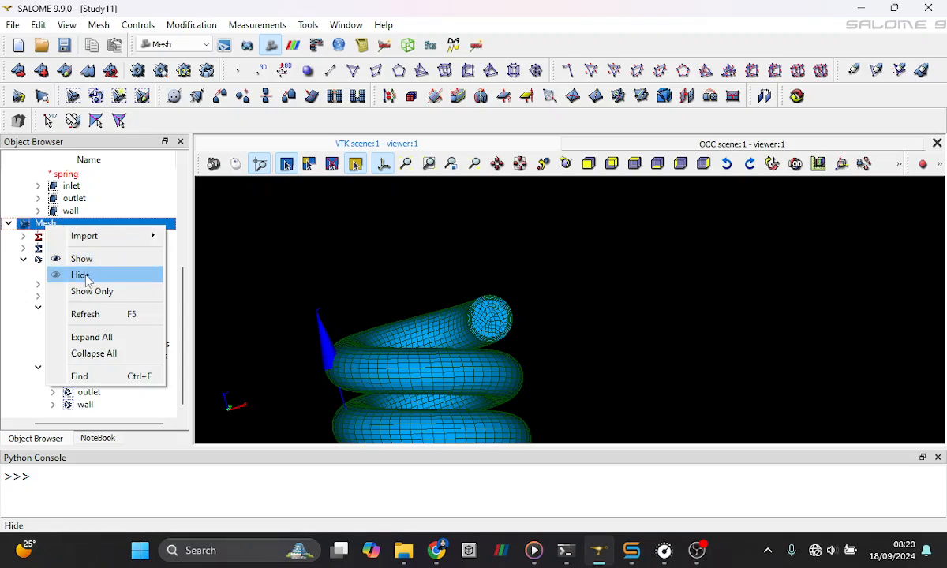
click(39, 225)
right_click(40, 225)
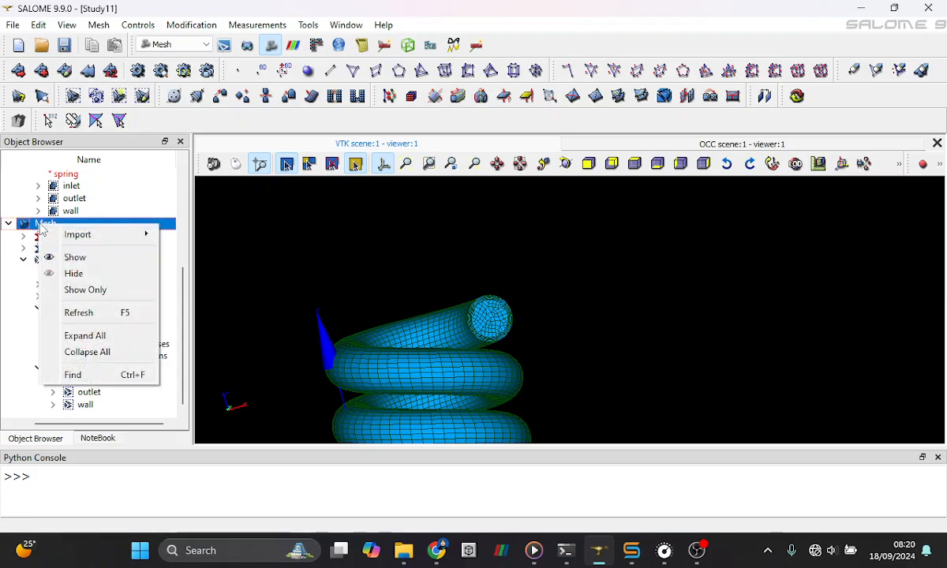
click(272, 297)
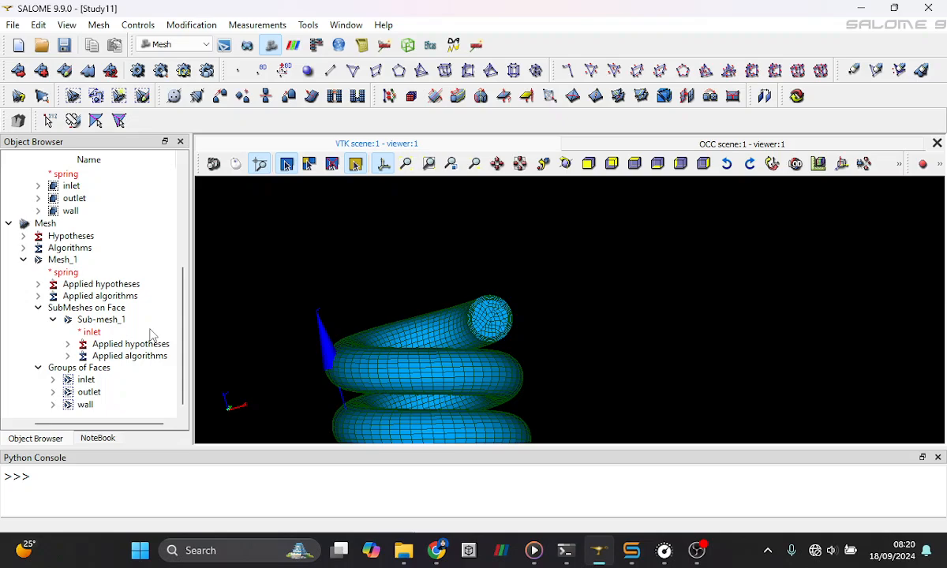
- Review Mesh_1's node and element statistics in Mesh Information, glance at its element details, and close the dialog
click(63, 260)
right_click(66, 263)
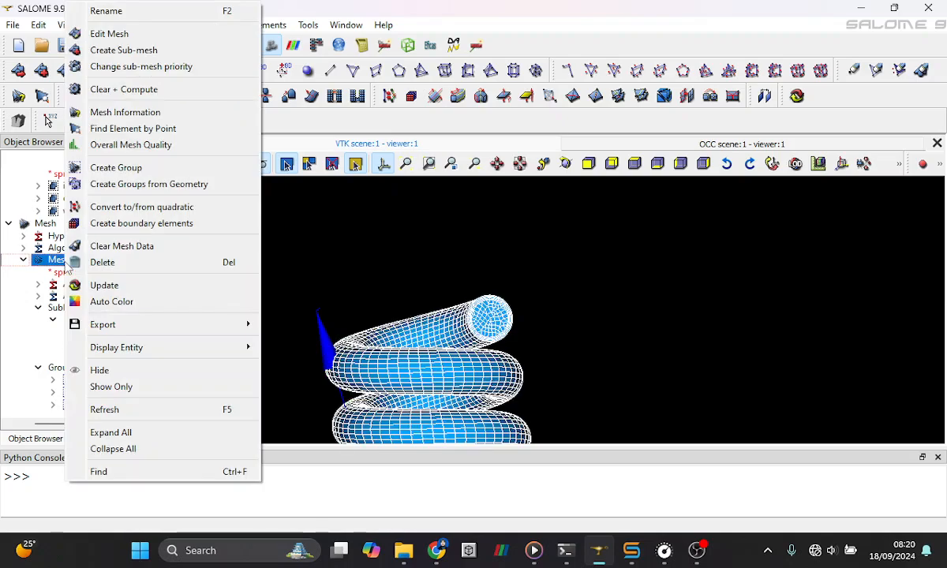
click(99, 115)
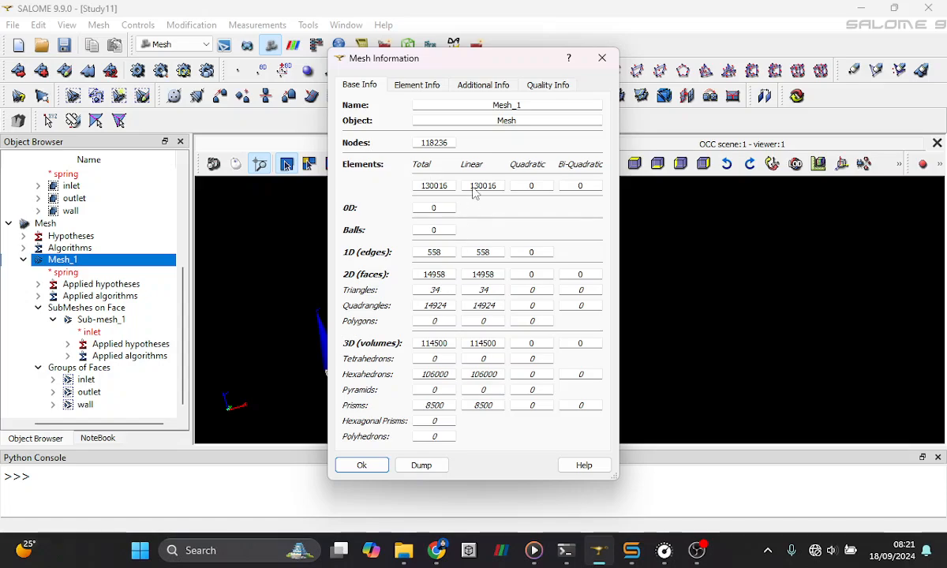
click(409, 84)
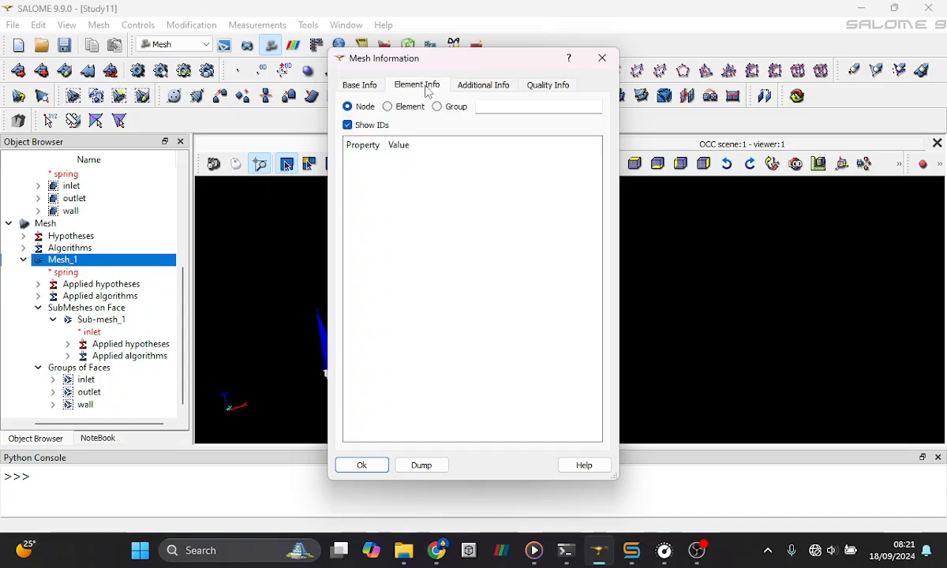
click(362, 85)
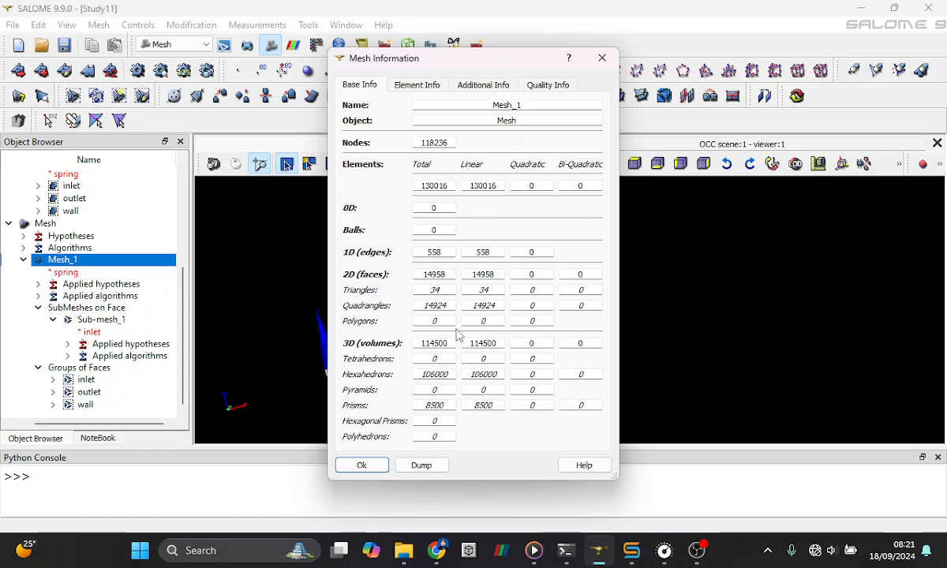
click(362, 464)
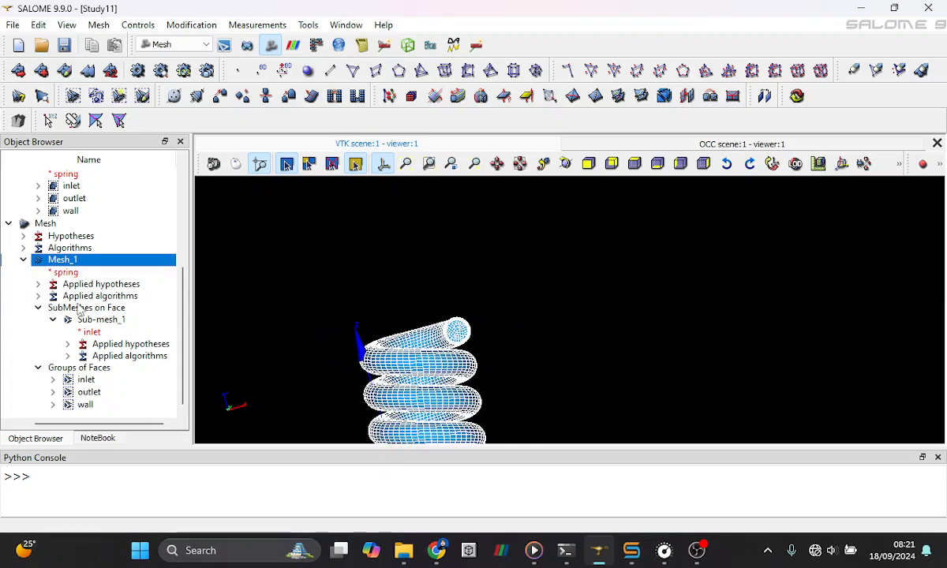
- Check which file formats are available for exporting Mesh_1, and leave without exporting
right_click(67, 263)
mouse_move(182, 326)
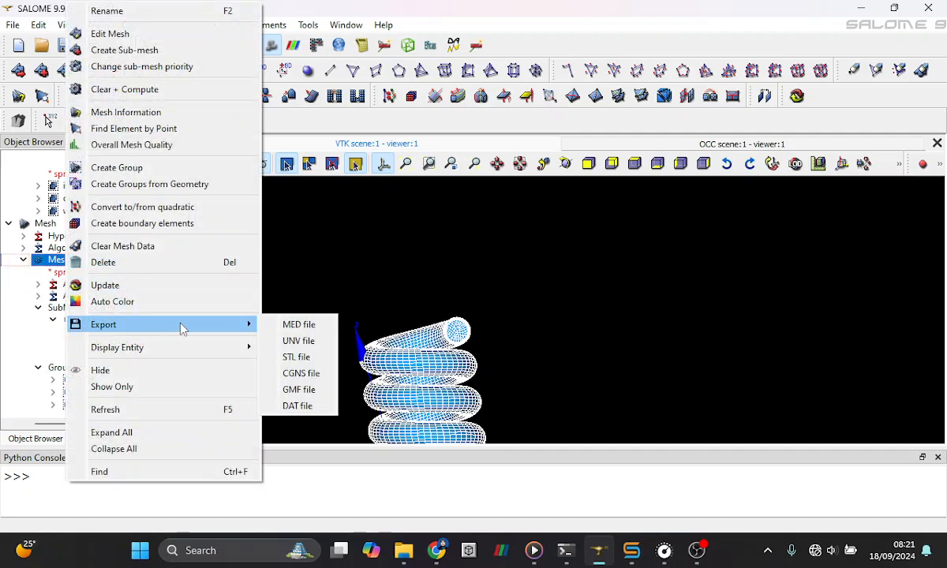
click(486, 289)
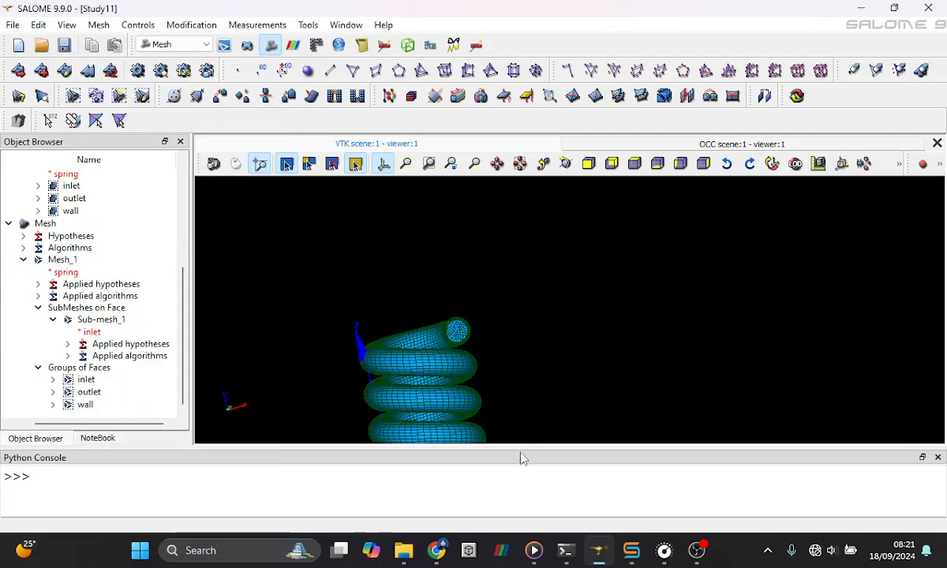
- Switch to File Explorer and locate the exported mesh file Mesh_11.unv in the Downloads folder
click(403, 550)
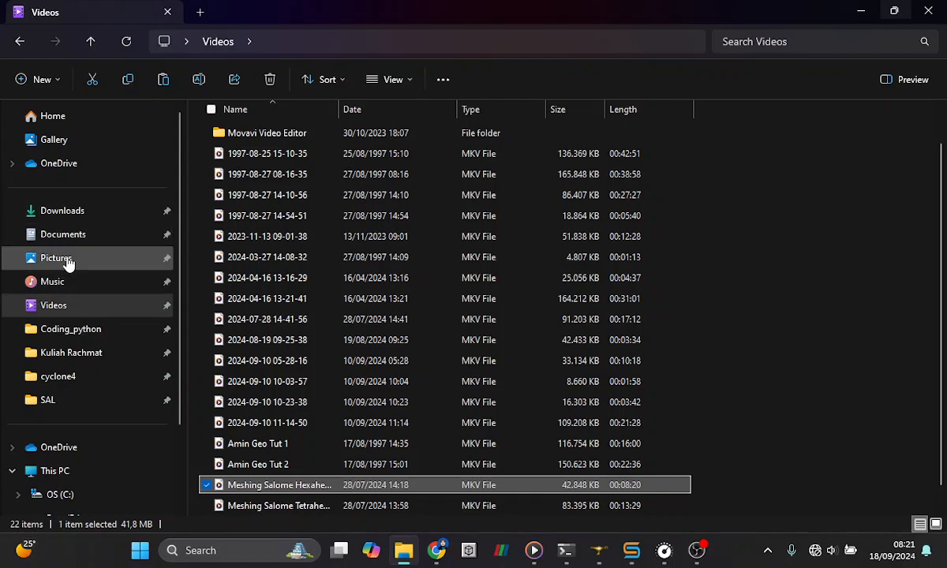
click(62, 211)
click(264, 151)
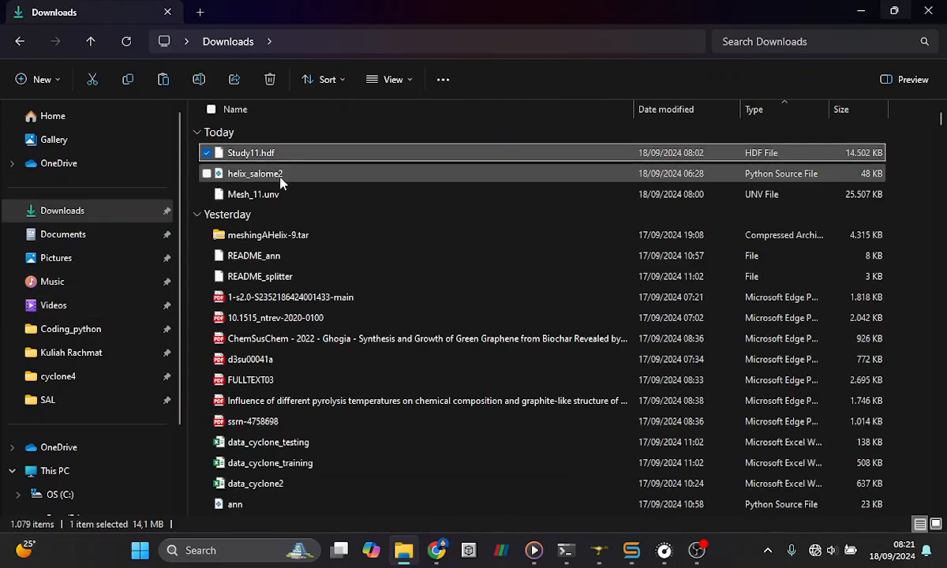
click(278, 196)
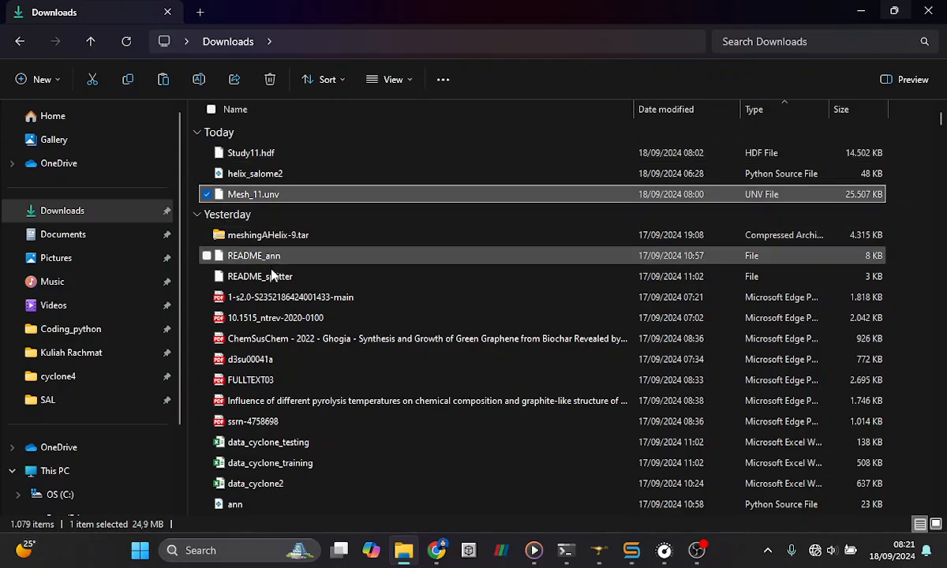
- Switch to CFDSOF and review the supported formats for importing an external mesh, plus the mesh quality report
click(631, 552)
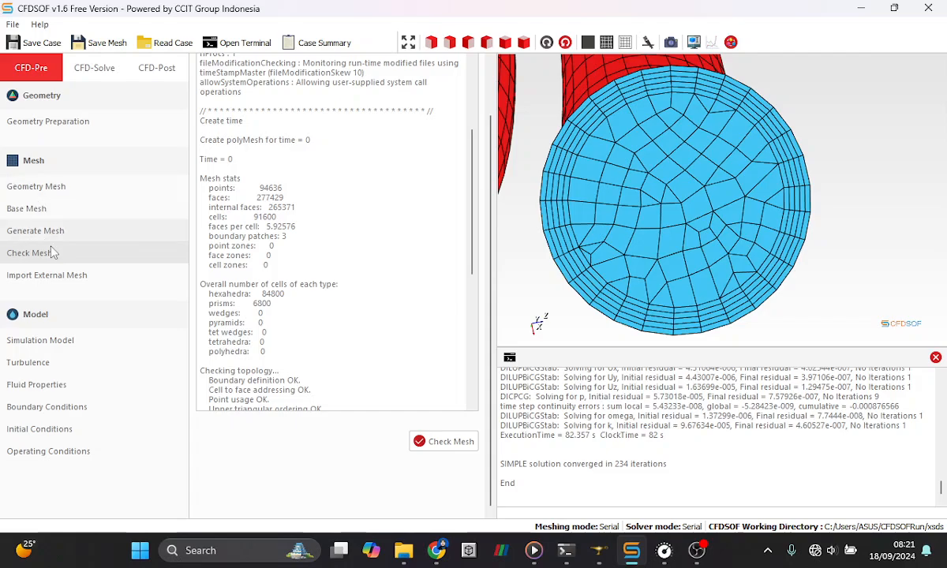
click(67, 186)
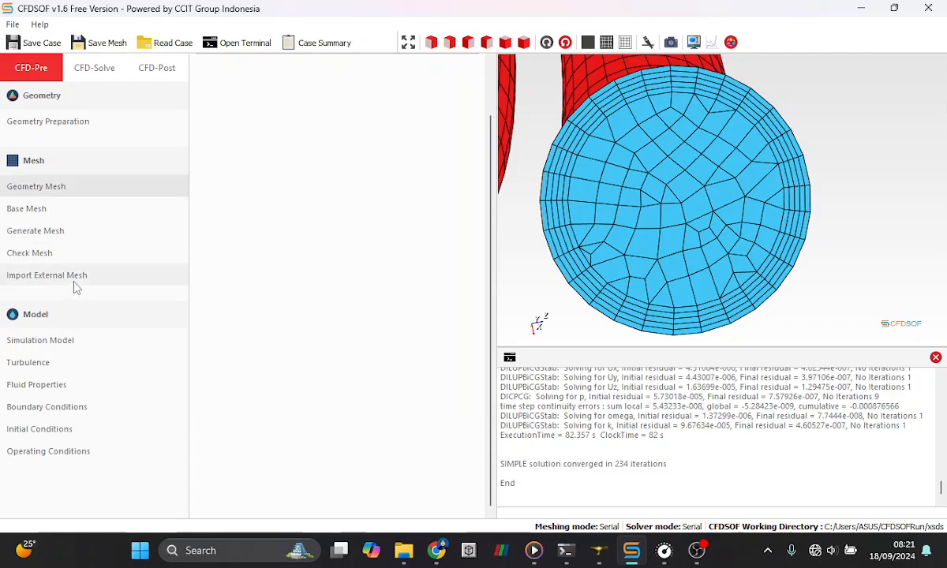
click(70, 275)
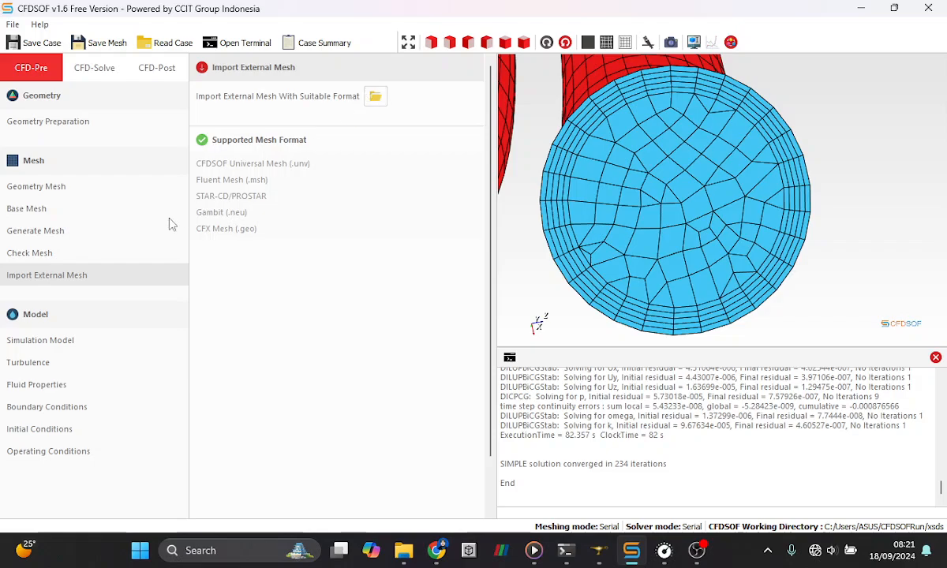
click(63, 252)
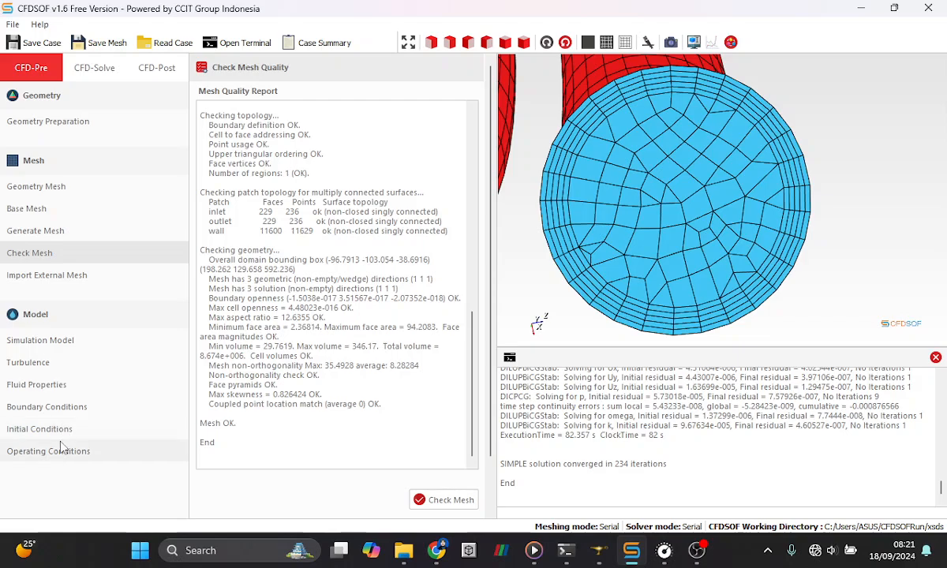
- Review the case's simulation model, turbulence model, fluid properties and boundary conditions, including the list of boundary face names
click(45, 344)
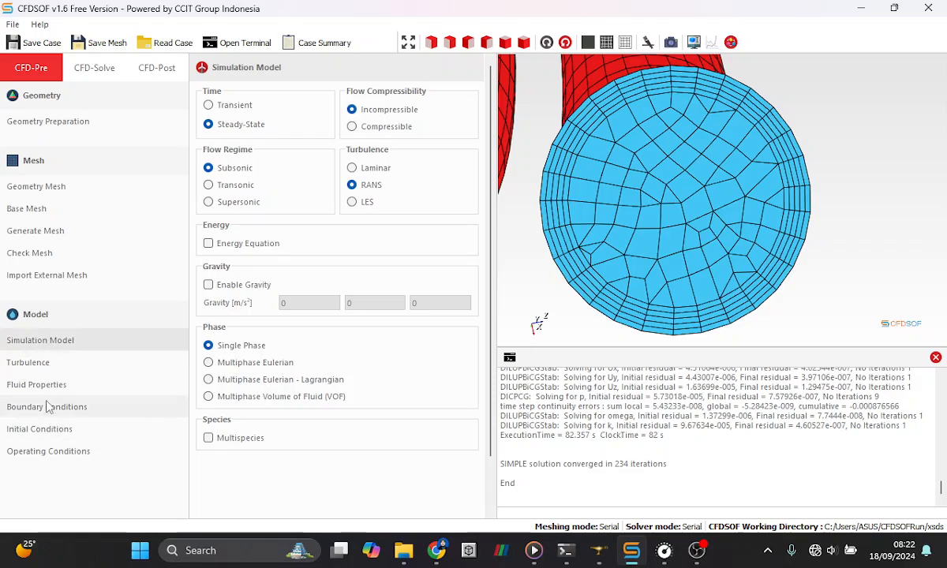
click(39, 363)
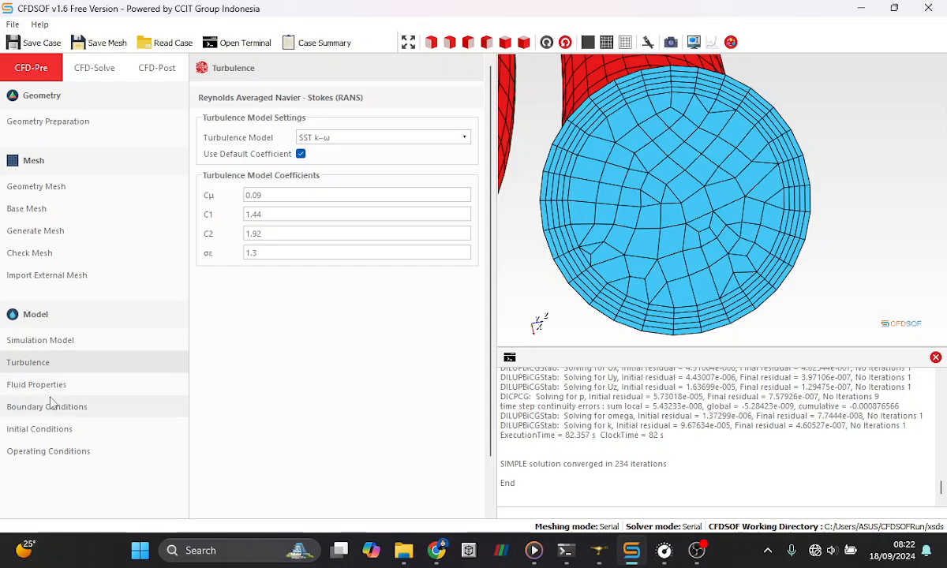
click(48, 385)
click(54, 407)
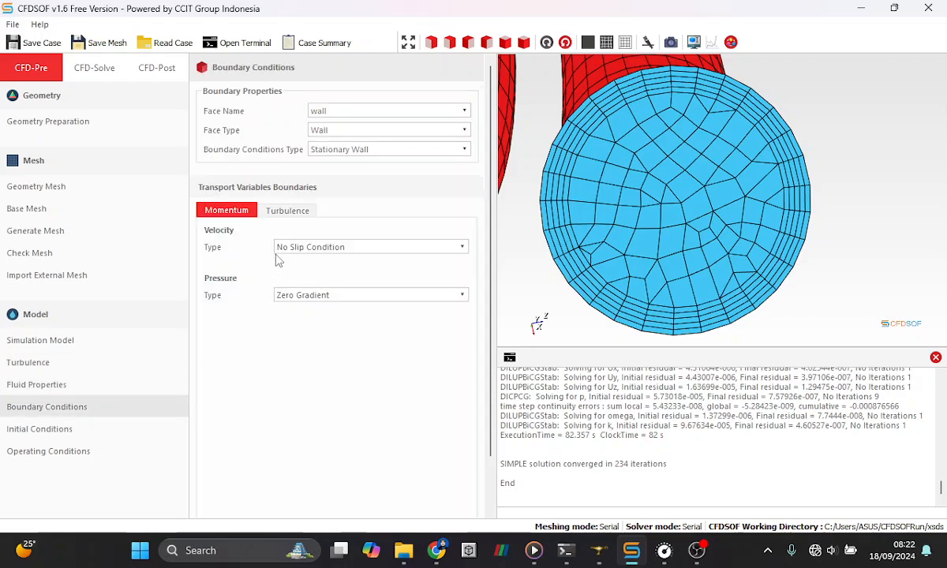
click(345, 111)
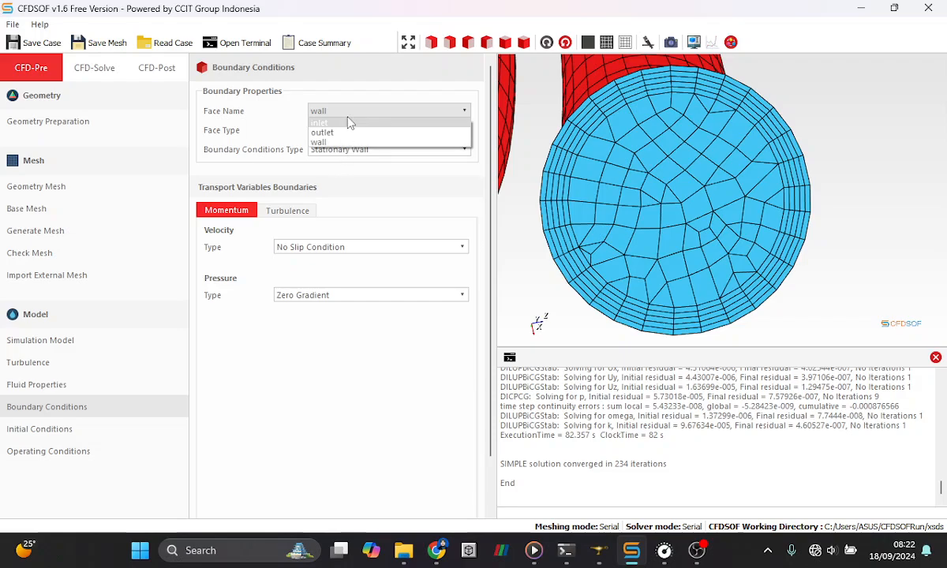
- Review the case's solver run settings and inspect the whole imported coil mesh from several angles
click(100, 72)
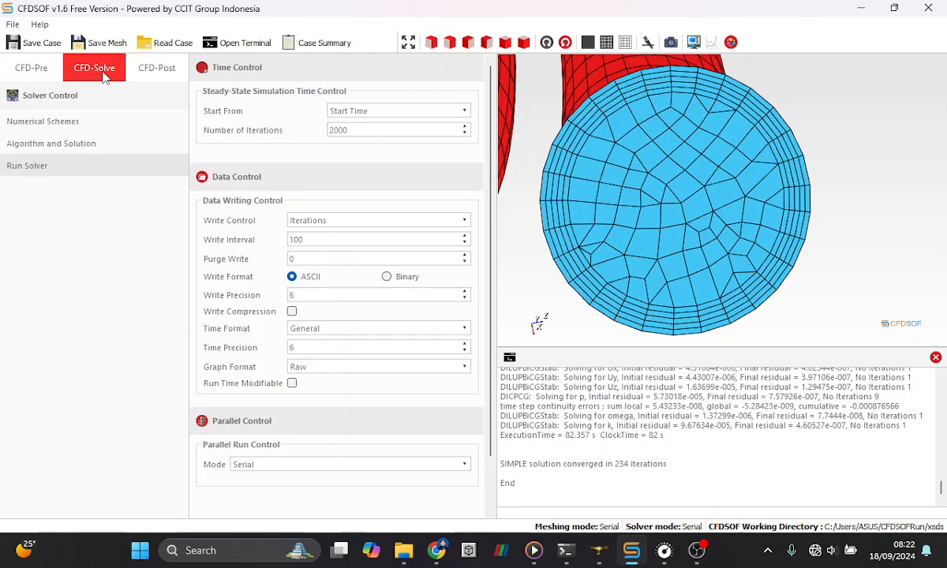
click(146, 74)
click(109, 75)
scroll(594, 480, down, 1)
scroll(751, 219, down, 5)
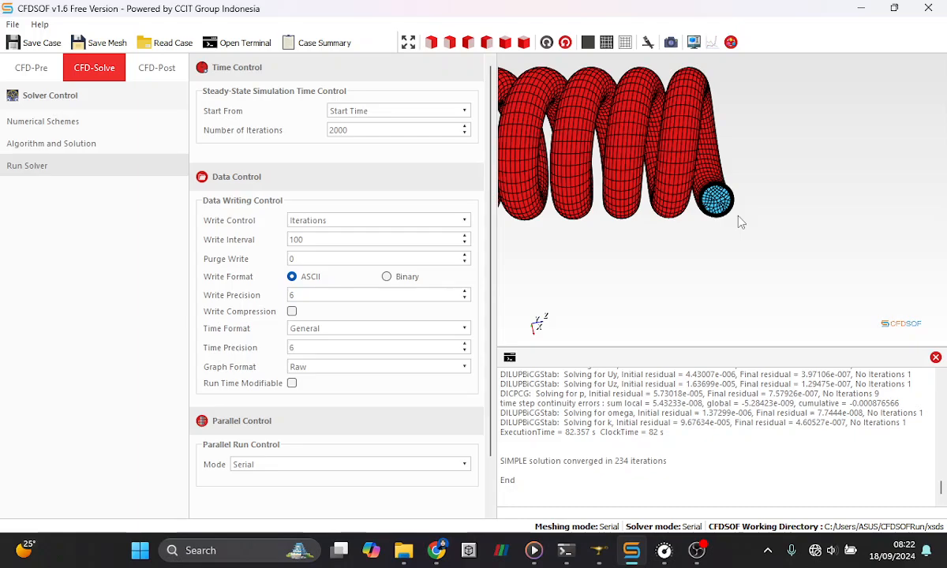
drag(568, 131, 748, 187)
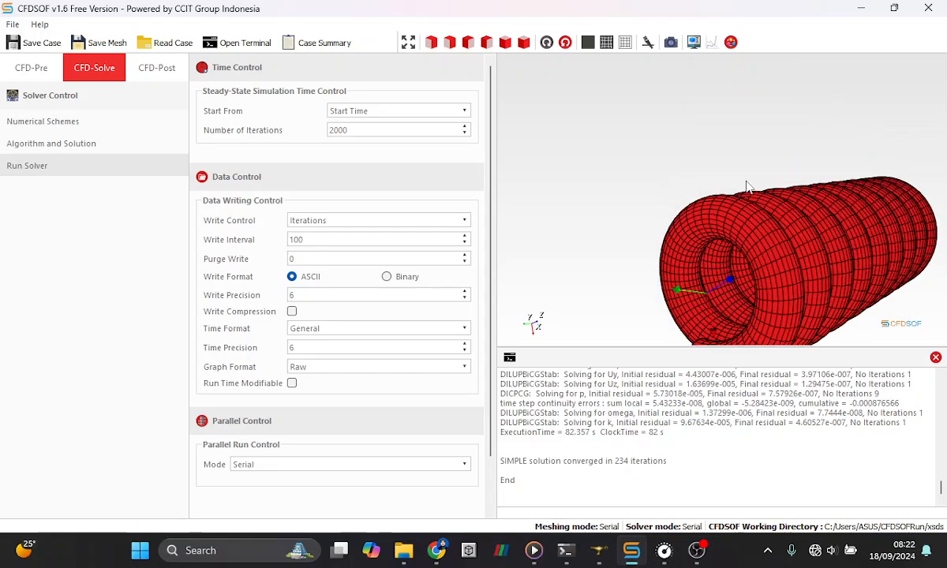
drag(770, 251, 915, 234)
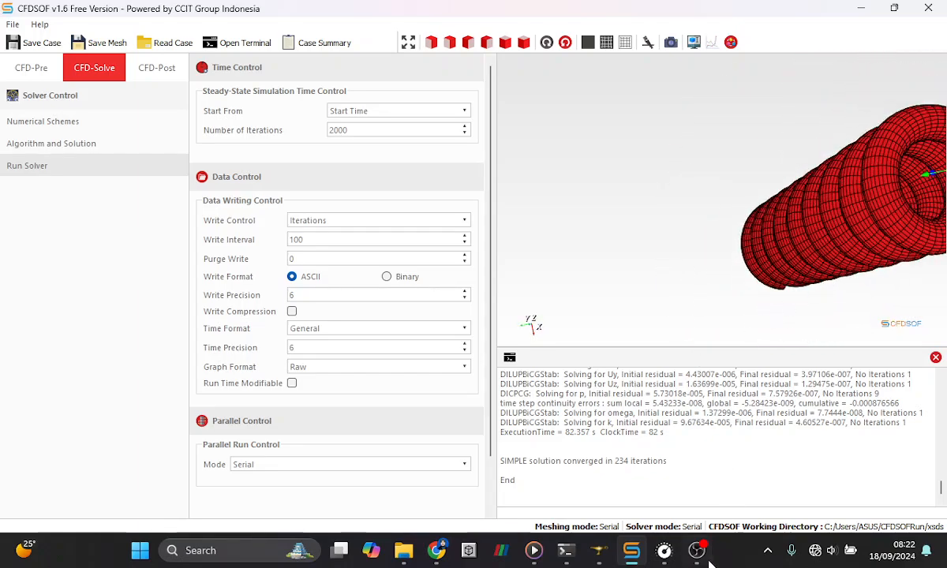